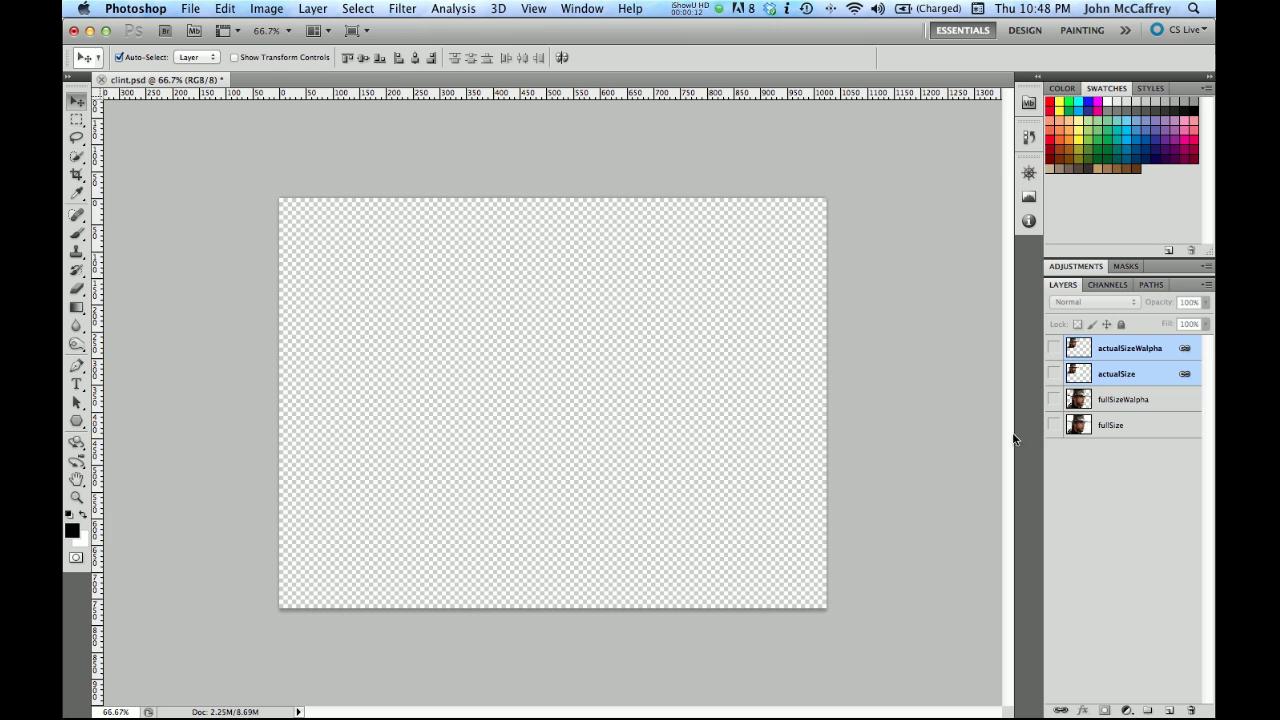
Preview the fullSize, fullSizeWalpha, actualSize and actualSizeWalpha portrait layers one at a time in Photoshop
{"action": "left_click", "coordinate": [1054, 425]}
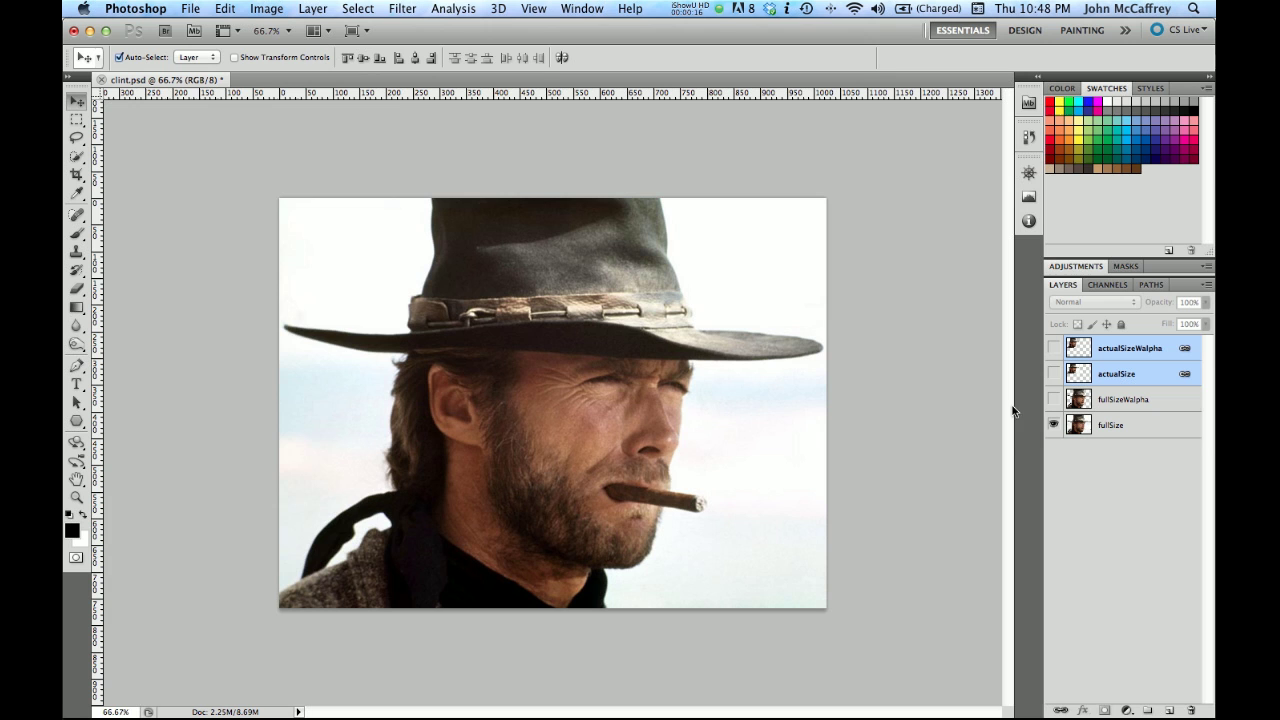
{"action": "left_click", "coordinate": [1056, 424]}
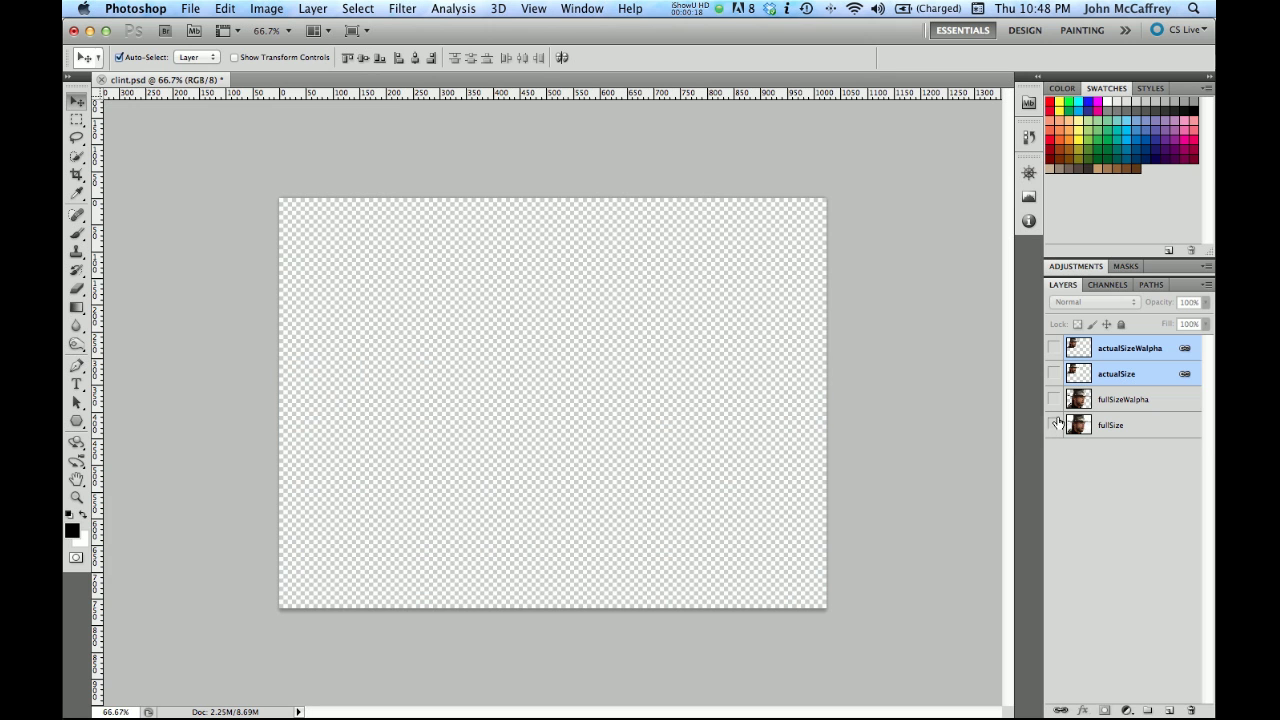
{"action": "left_click", "coordinate": [1053, 399]}
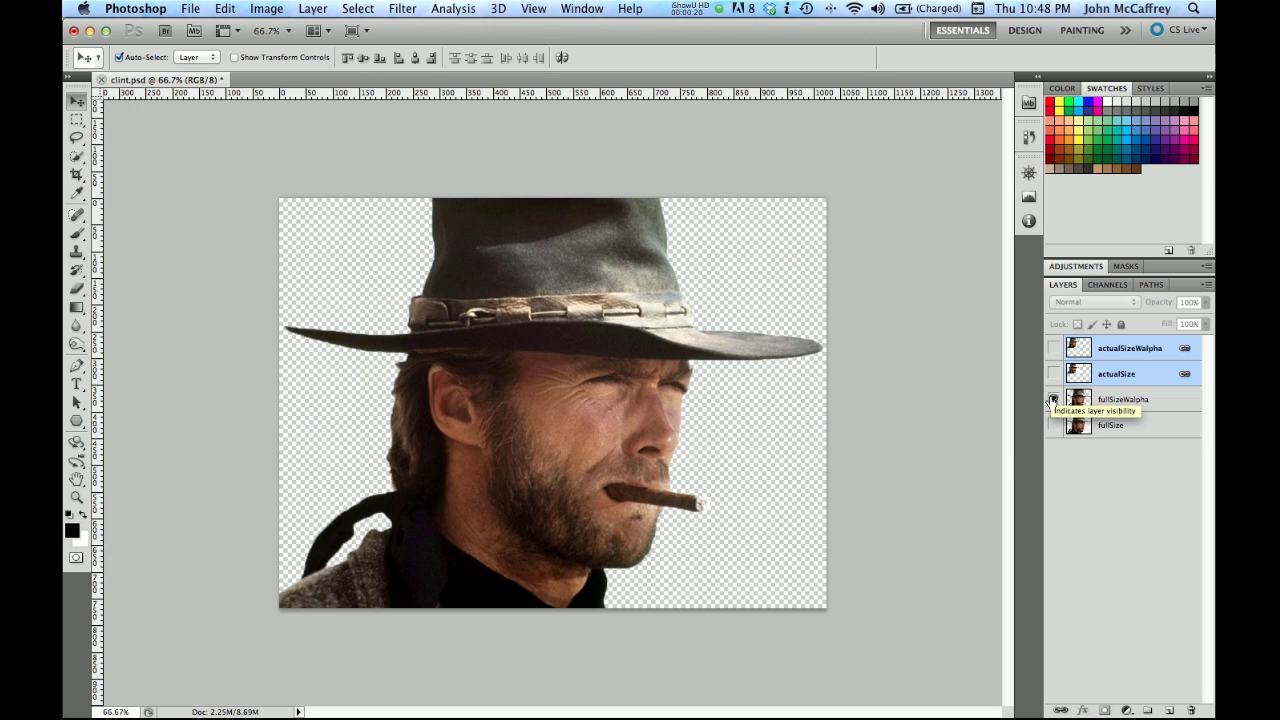
{"action": "left_click", "coordinate": [1053, 399]}
{"action": "left_click", "coordinate": [1053, 374]}
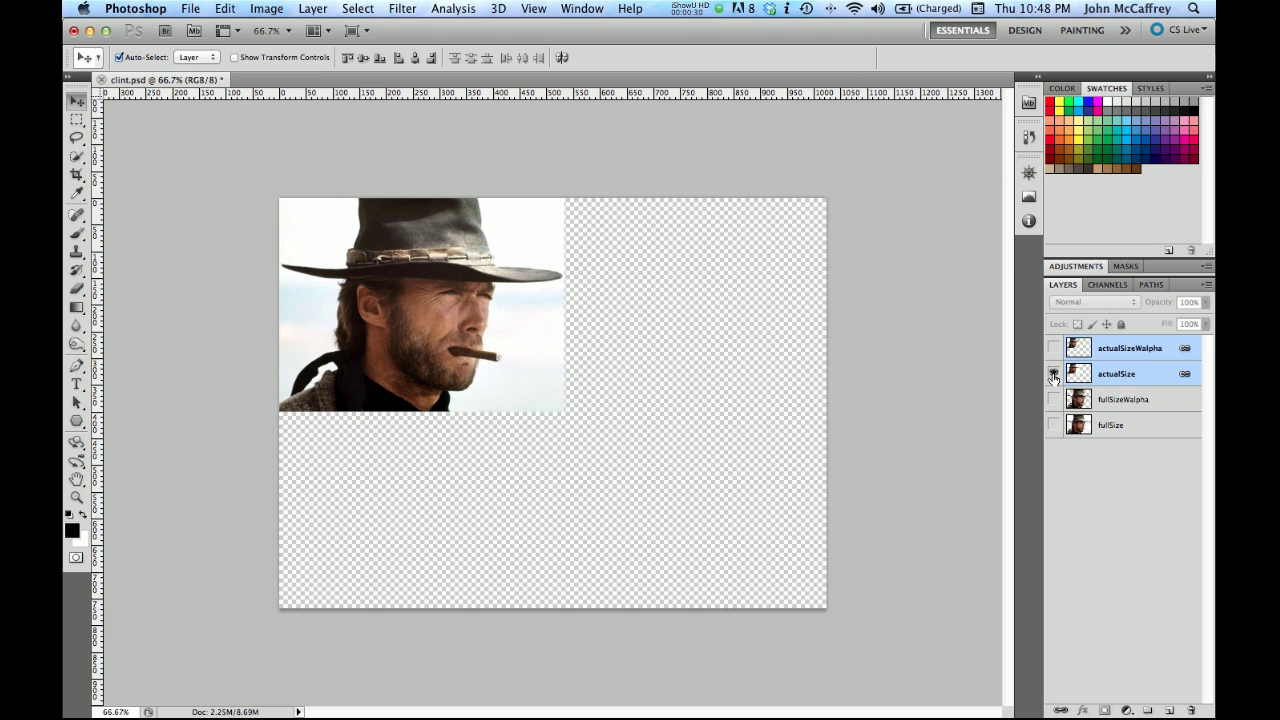
{"action": "left_click", "coordinate": [1053, 376]}
{"action": "left_click", "coordinate": [1053, 348]}
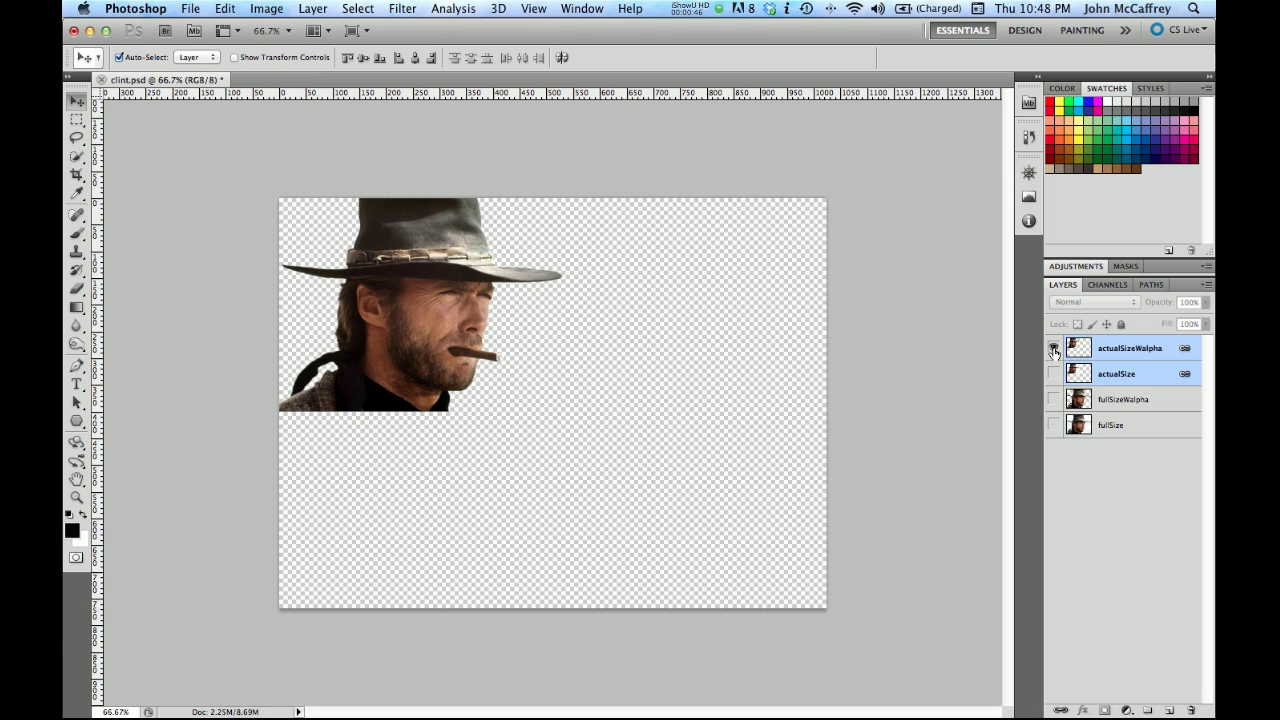
{"action": "left_click", "coordinate": [1054, 349]}
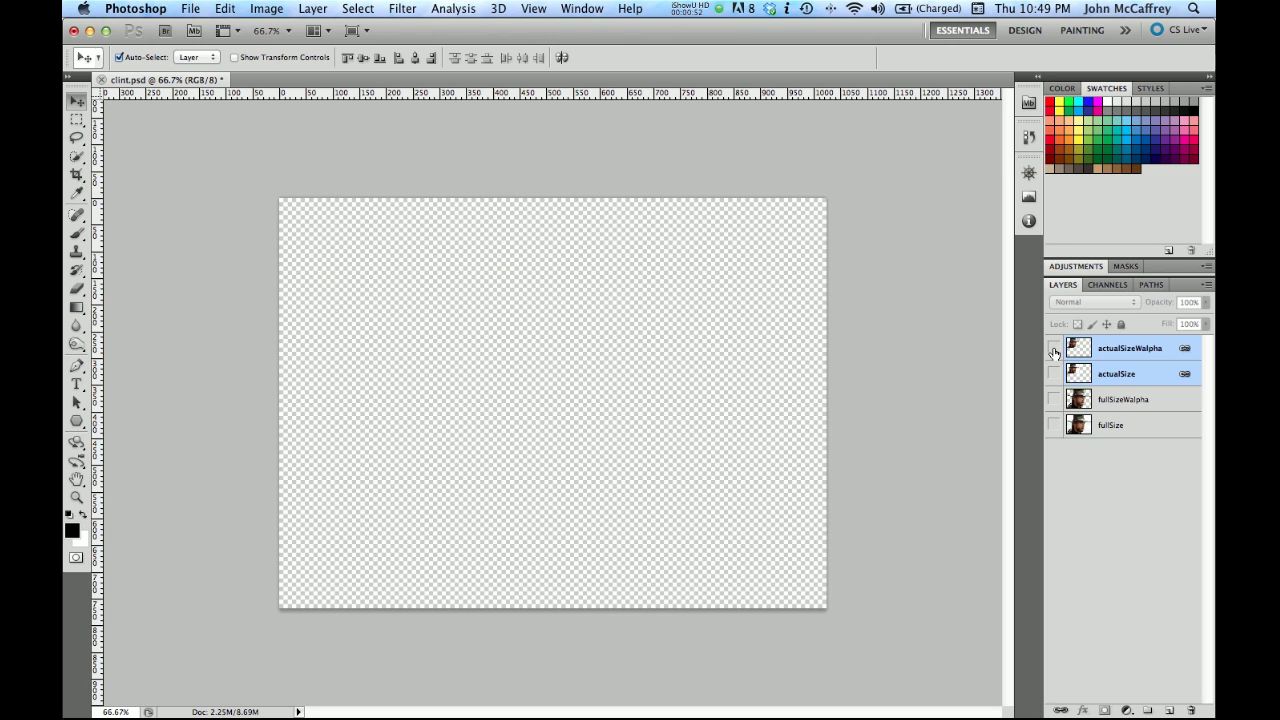
Back in Flash, choose clint.psd for Import to Stage
{"action": "key", "text": "super+Tab"}
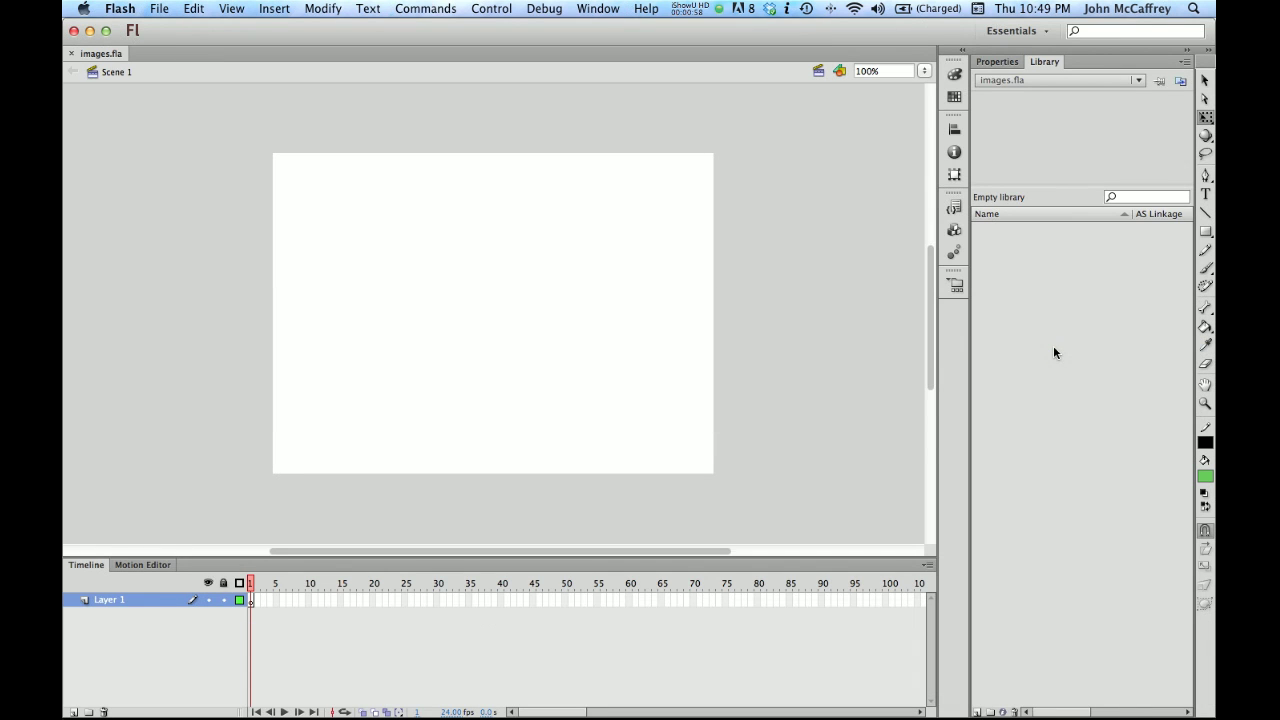
{"action": "key", "text": "super+r"}
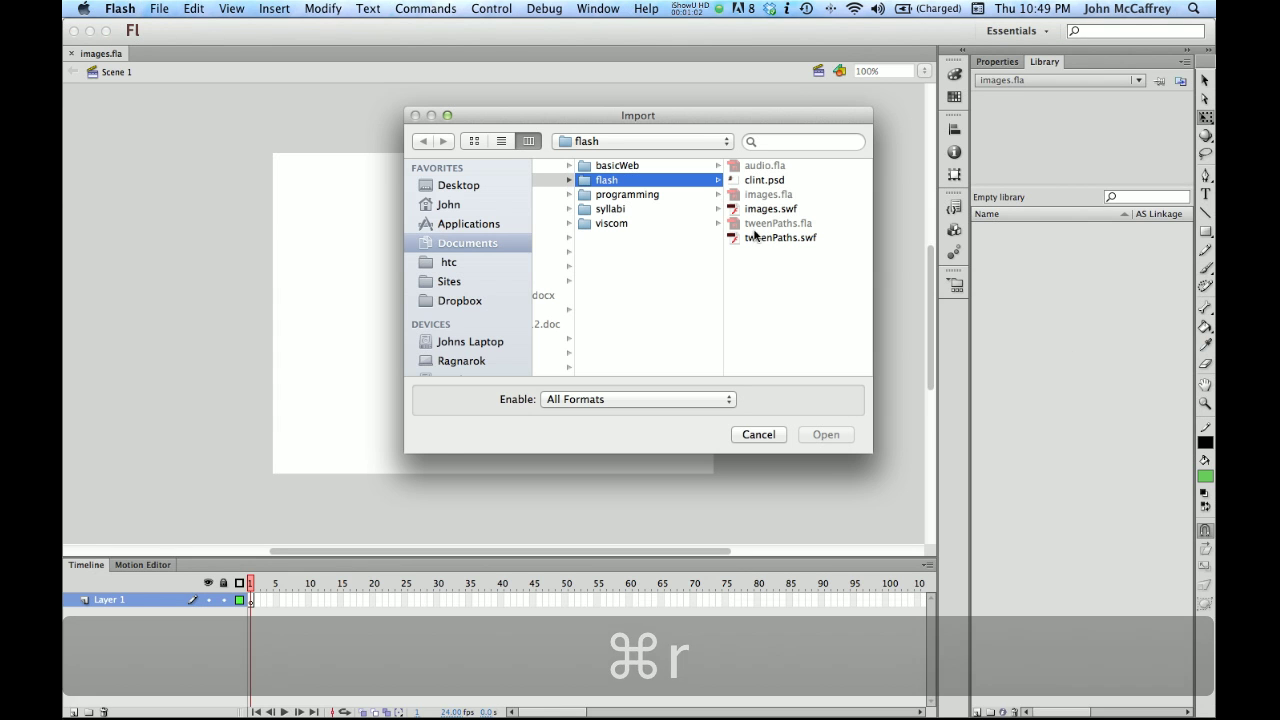
{"action": "left_click", "coordinate": [756, 180]}
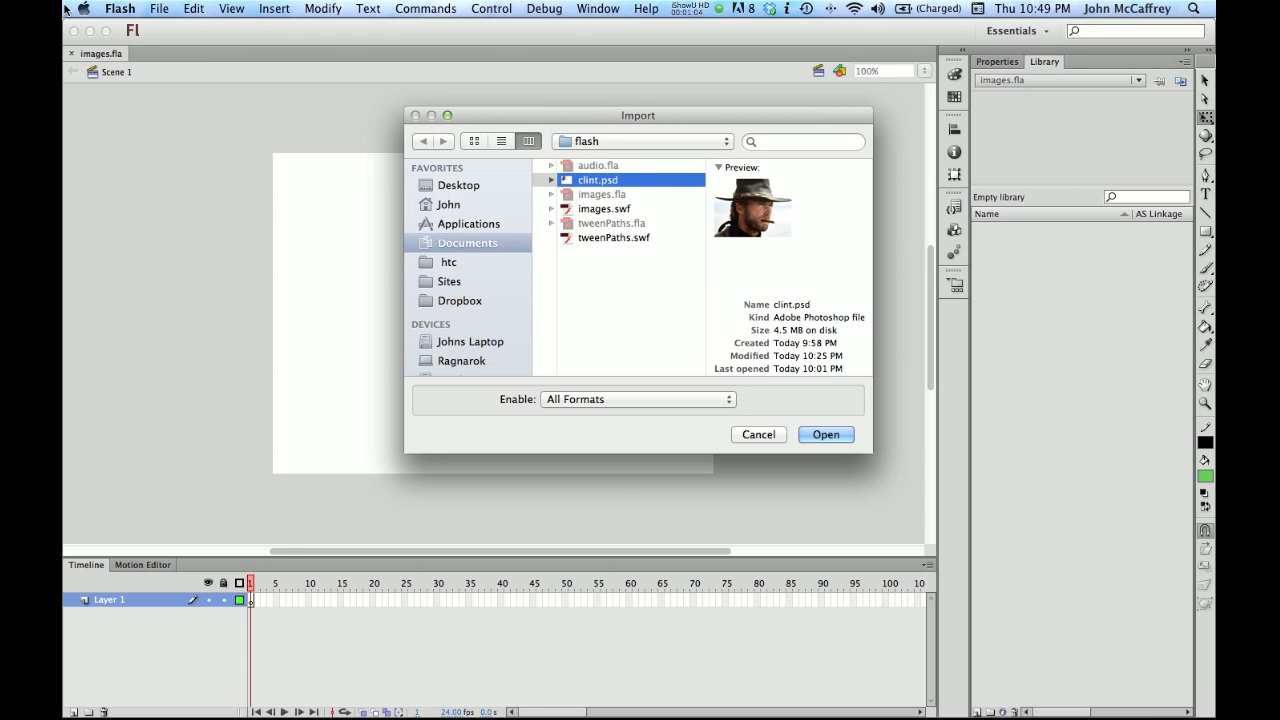
{"action": "left_click", "coordinate": [818, 436]}
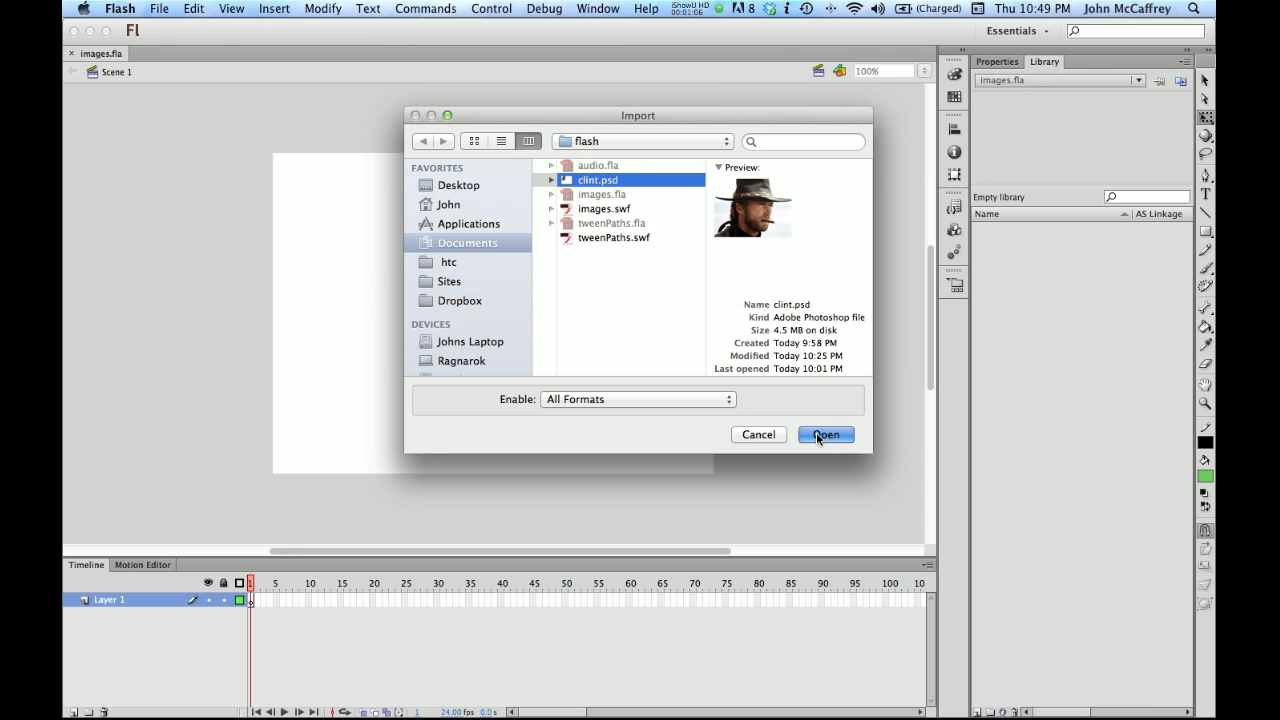
Include all four Photoshop layers and set them to import as movie clips
{"action": "left_click", "coordinate": [381, 223]}
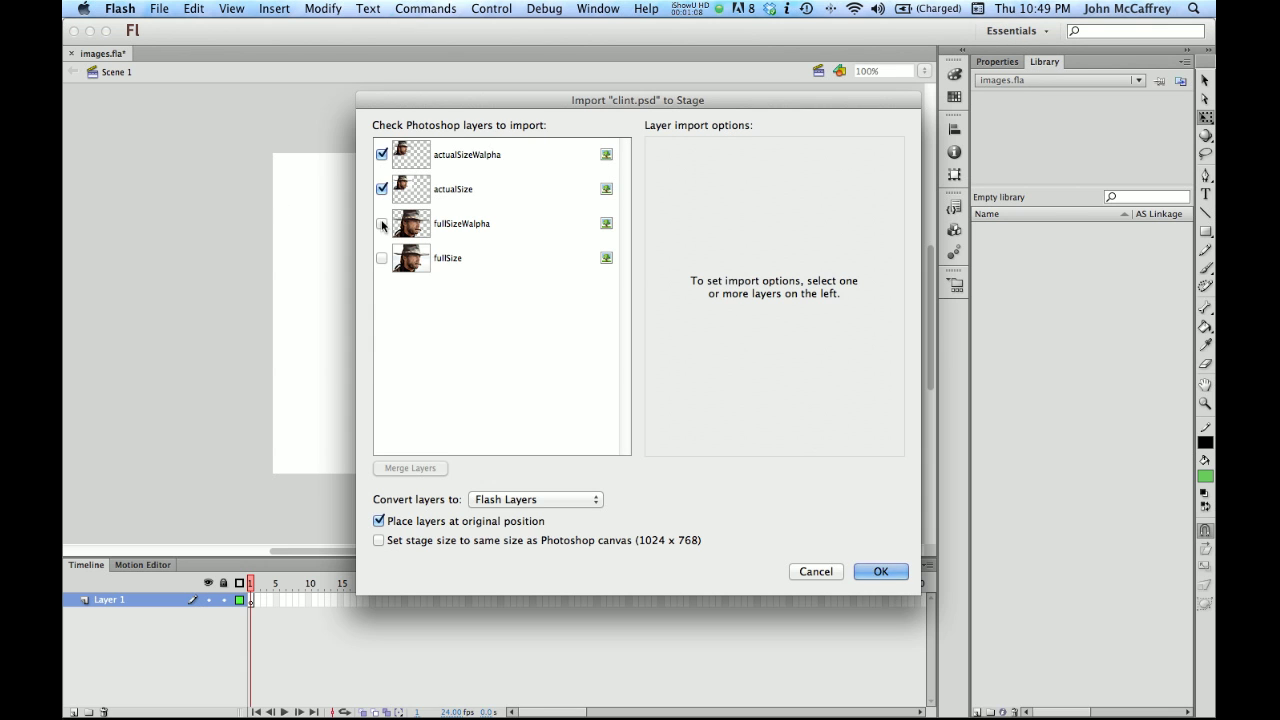
{"action": "left_click", "coordinate": [381, 258]}
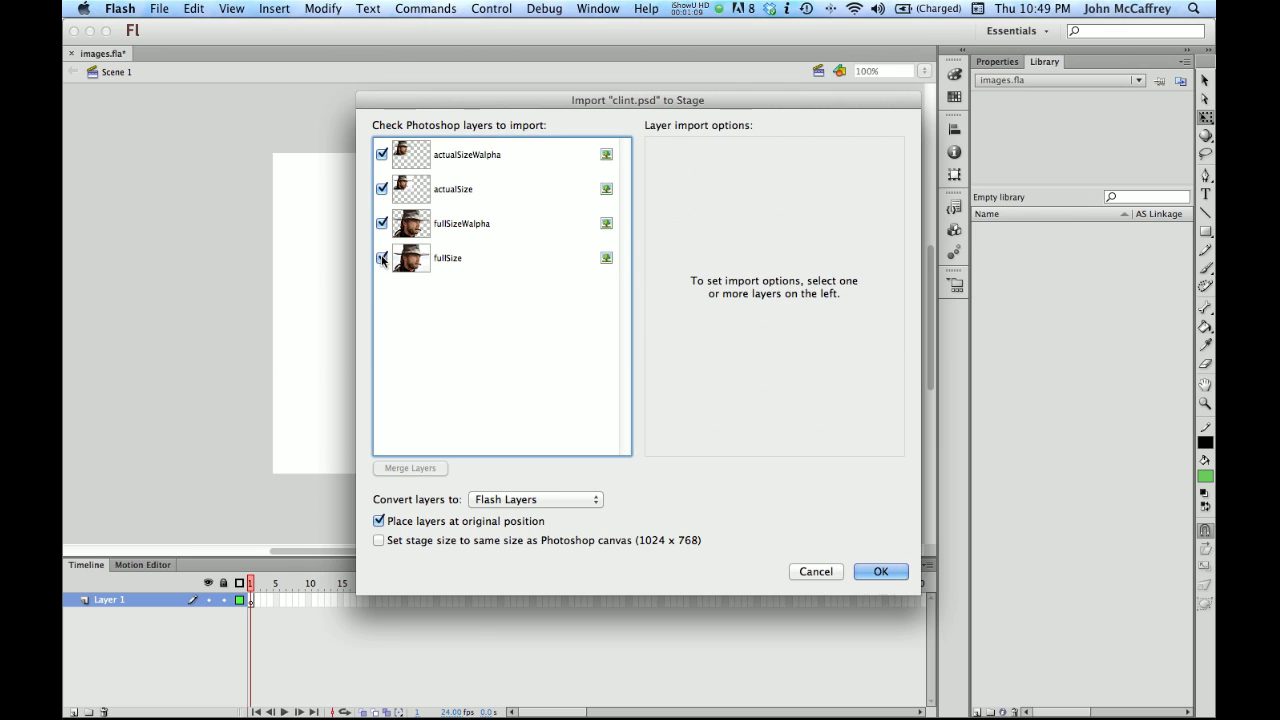
{"action": "left_click", "coordinate": [466, 168]}
{"action": "left_click", "coordinate": [462, 261], "text": "shift"}
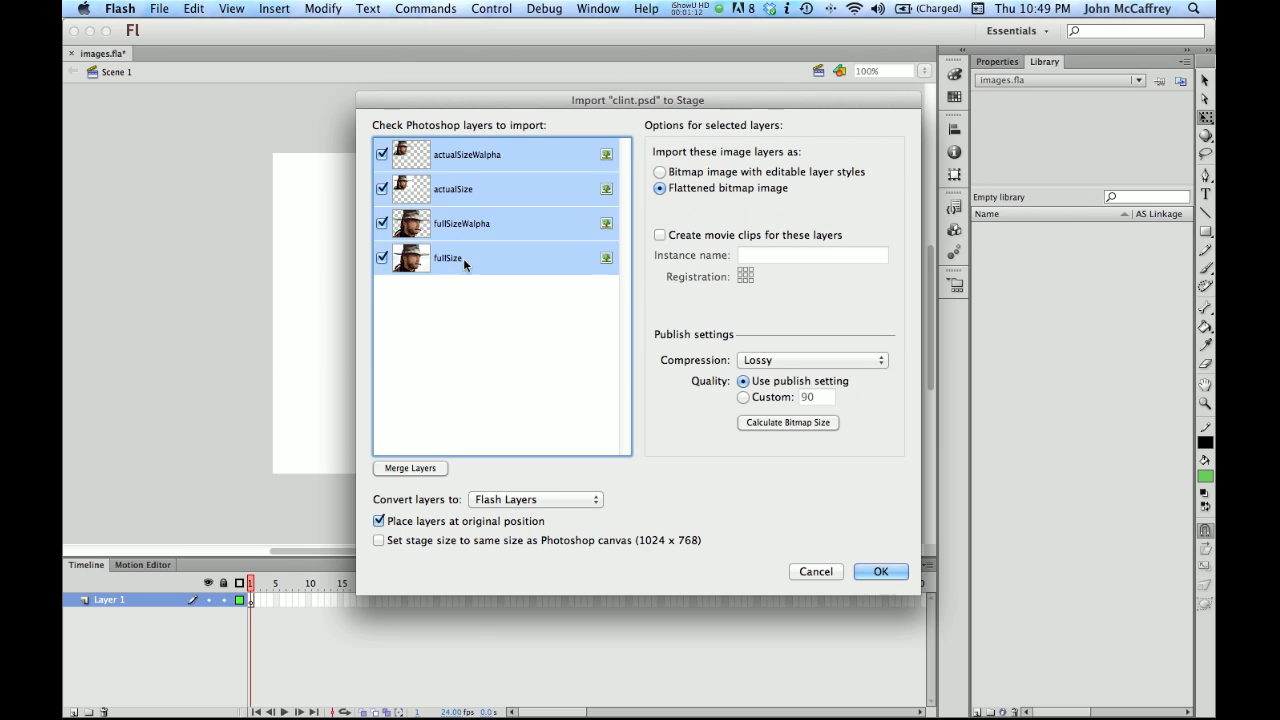
{"action": "left_click", "coordinate": [661, 235]}
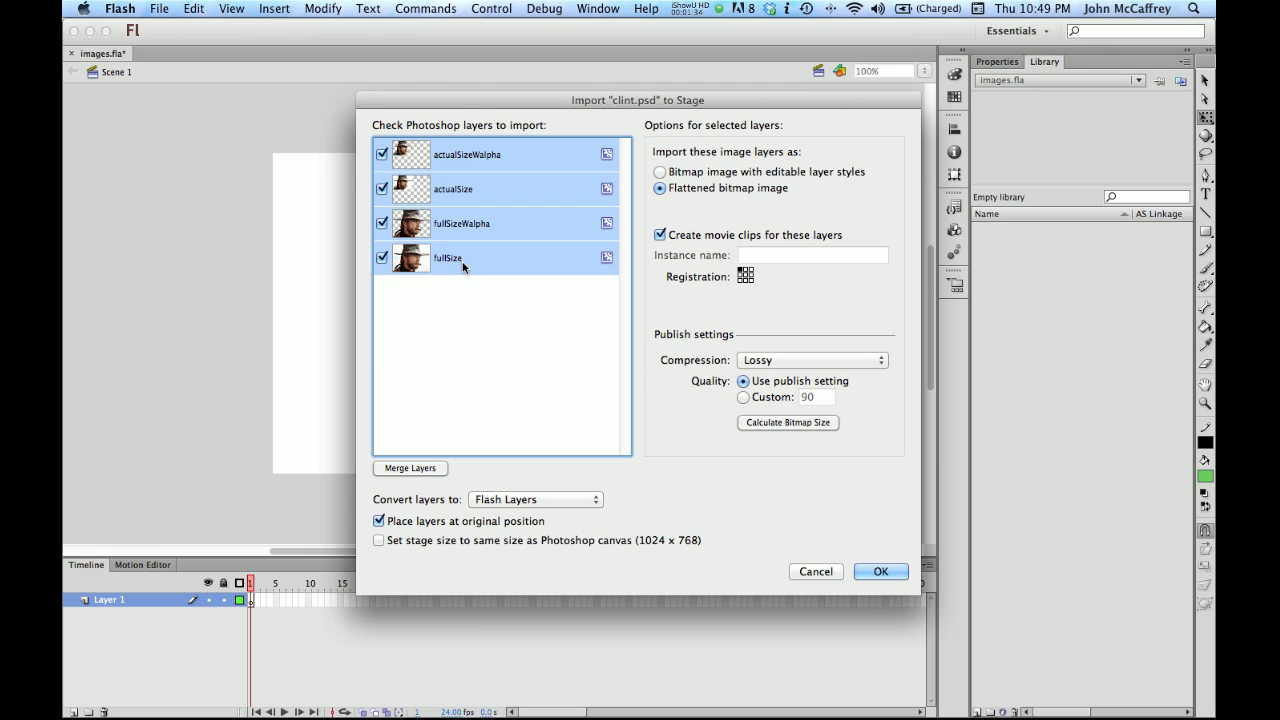
Compare Lossy and Lossless bitmap sizes, keep Lossy compression, and import the layers
{"action": "left_click", "coordinate": [801, 423]}
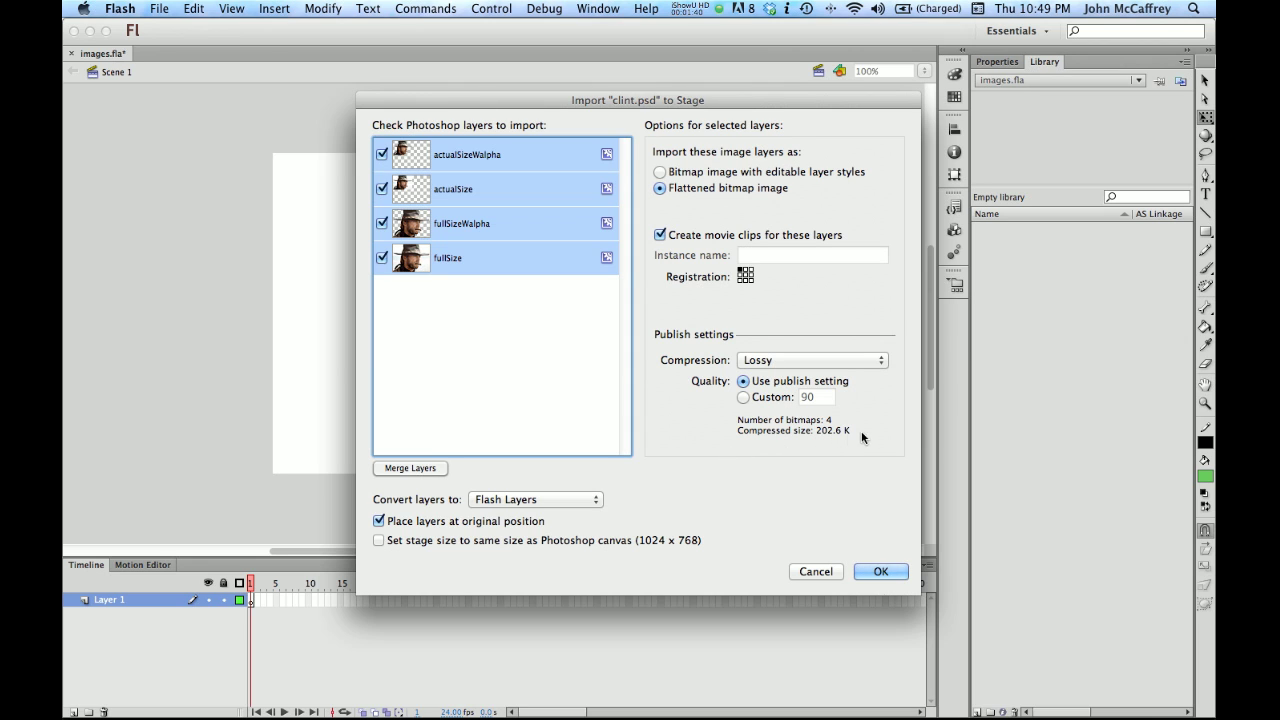
{"action": "left_click", "coordinate": [855, 362]}
{"action": "left_click", "coordinate": [843, 372]}
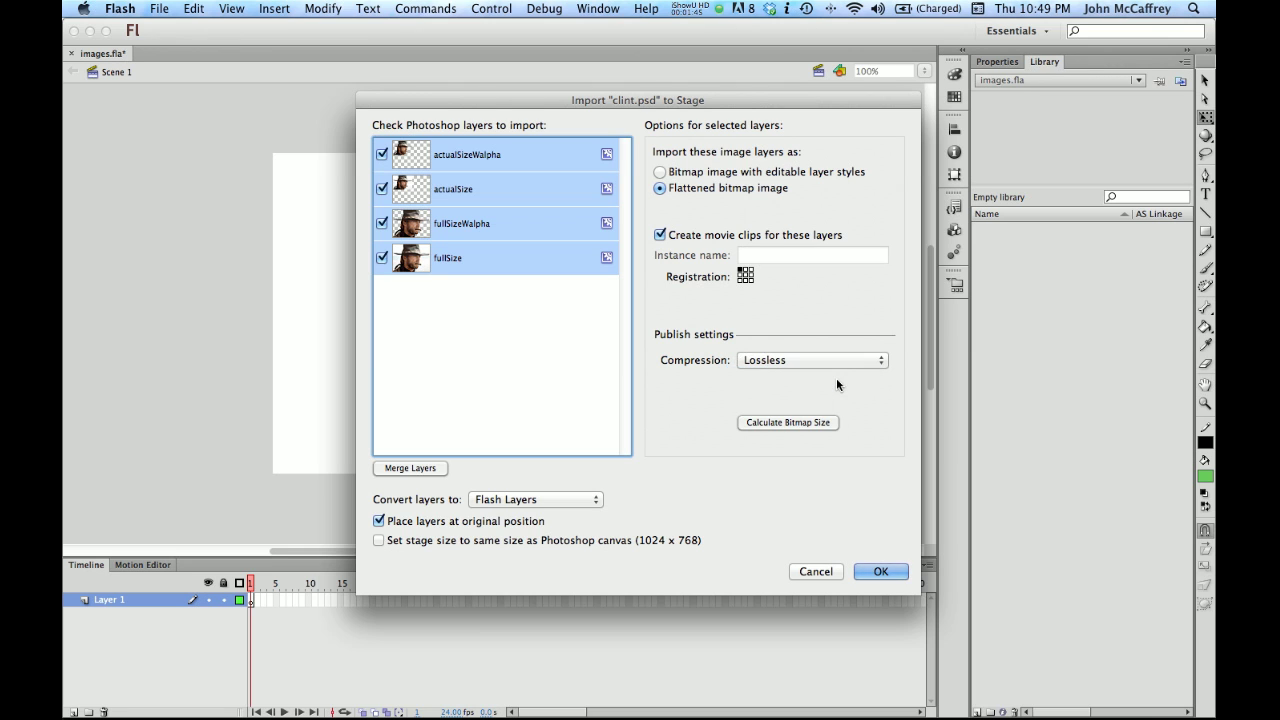
{"action": "left_click", "coordinate": [791, 424]}
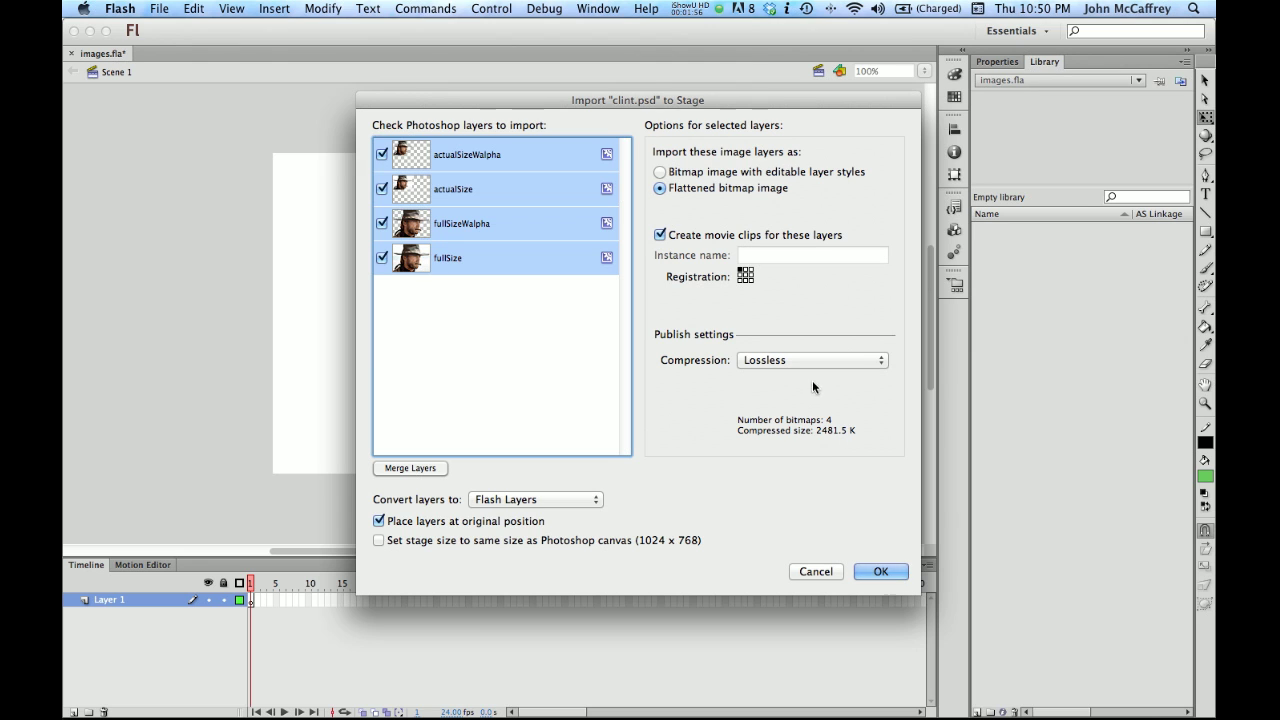
{"action": "left_click", "coordinate": [795, 361]}
{"action": "left_click", "coordinate": [796, 346]}
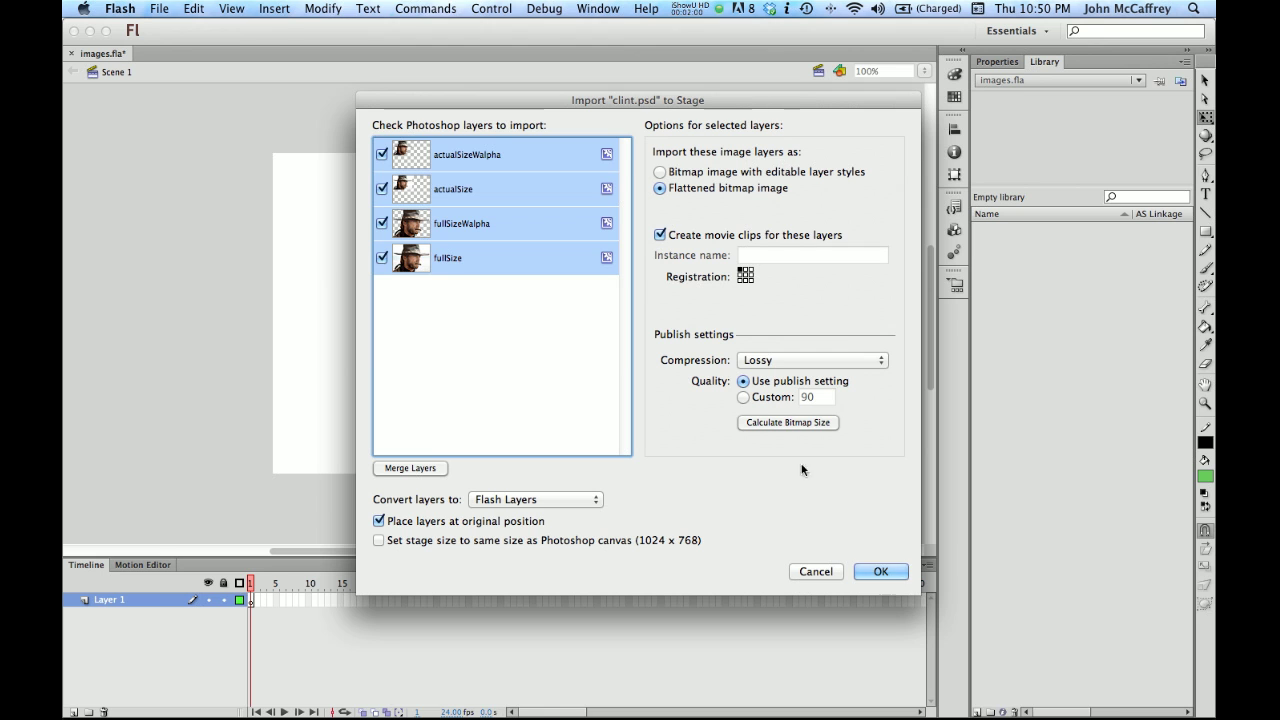
{"action": "left_click", "coordinate": [880, 572]}
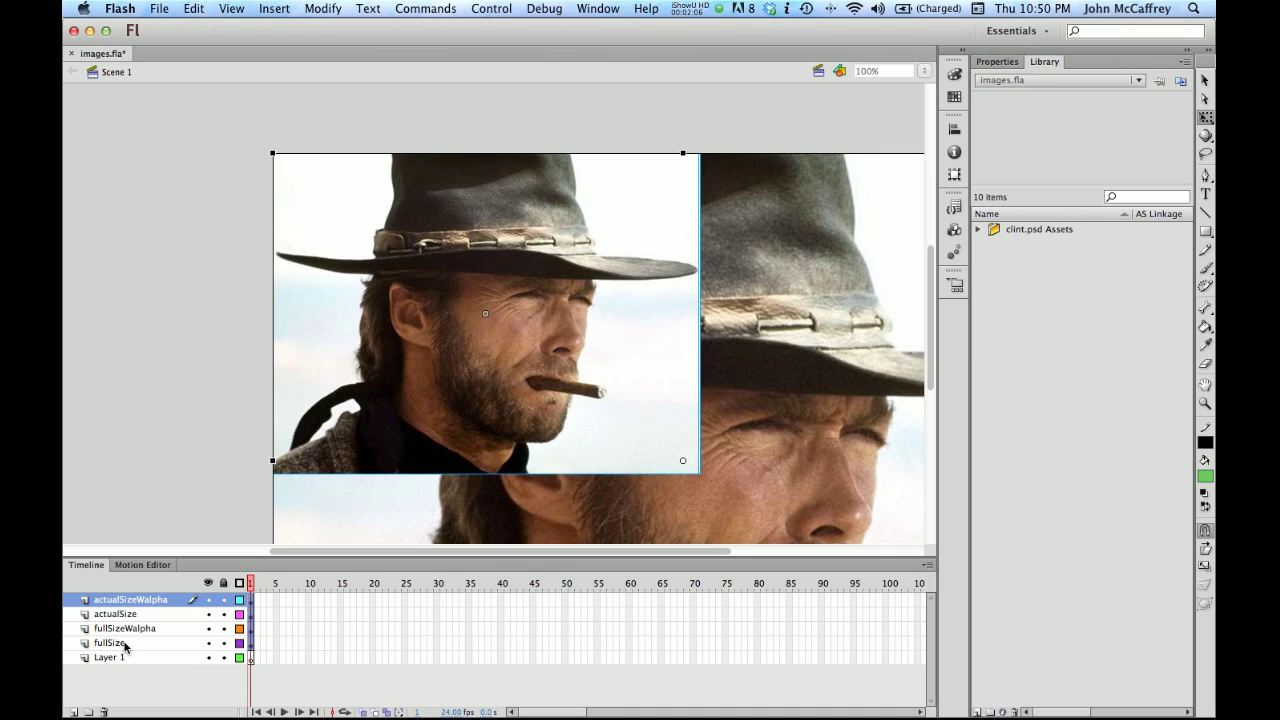
Scale the fullSizeWalpha image to 400 pixels tall with width and height proportions linked
{"action": "left_click", "coordinate": [997, 63]}
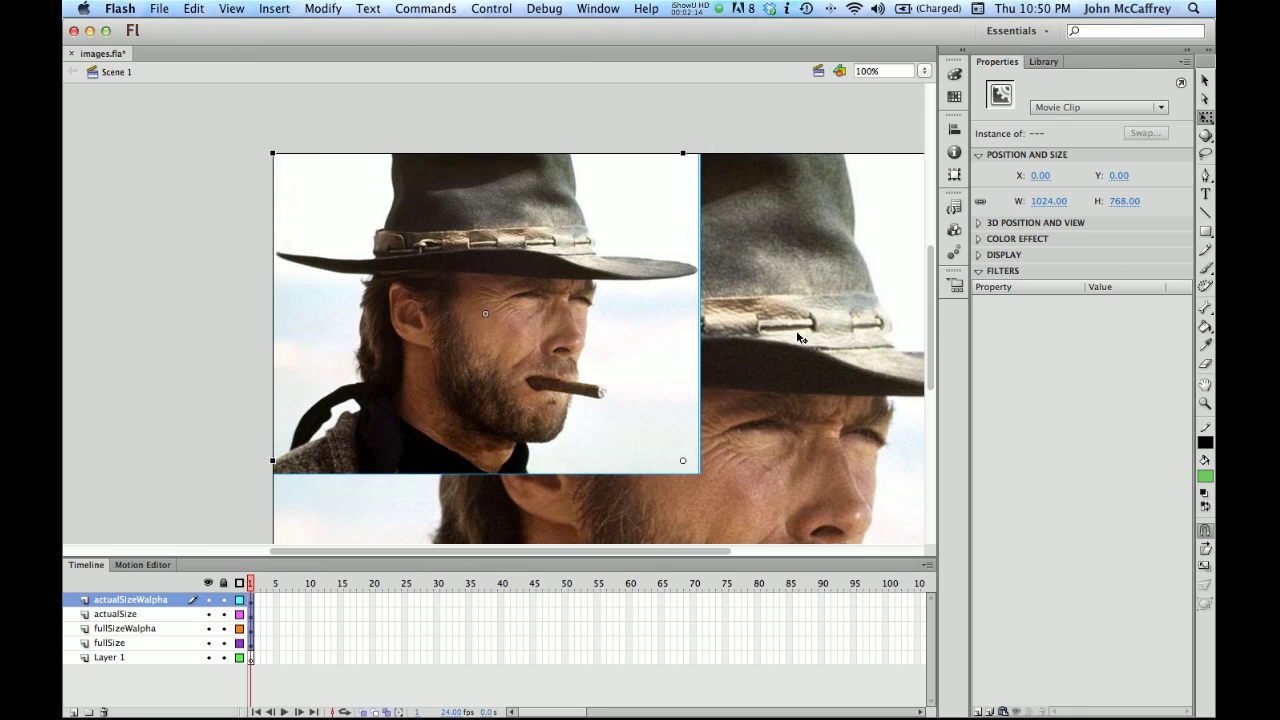
{"action": "left_click", "coordinate": [745, 137]}
{"action": "left_click", "coordinate": [793, 240]}
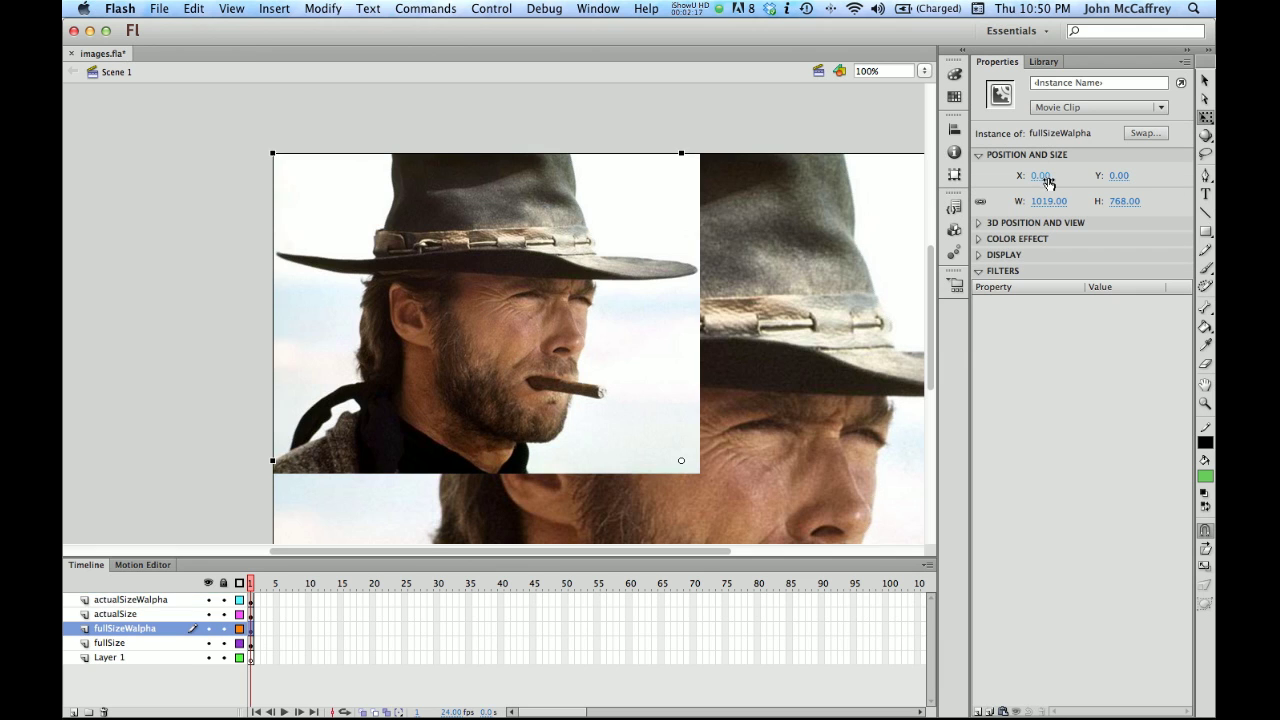
{"action": "left_click", "coordinate": [980, 203]}
{"action": "left_click", "coordinate": [1116, 201]}
{"action": "type", "text": "400"}
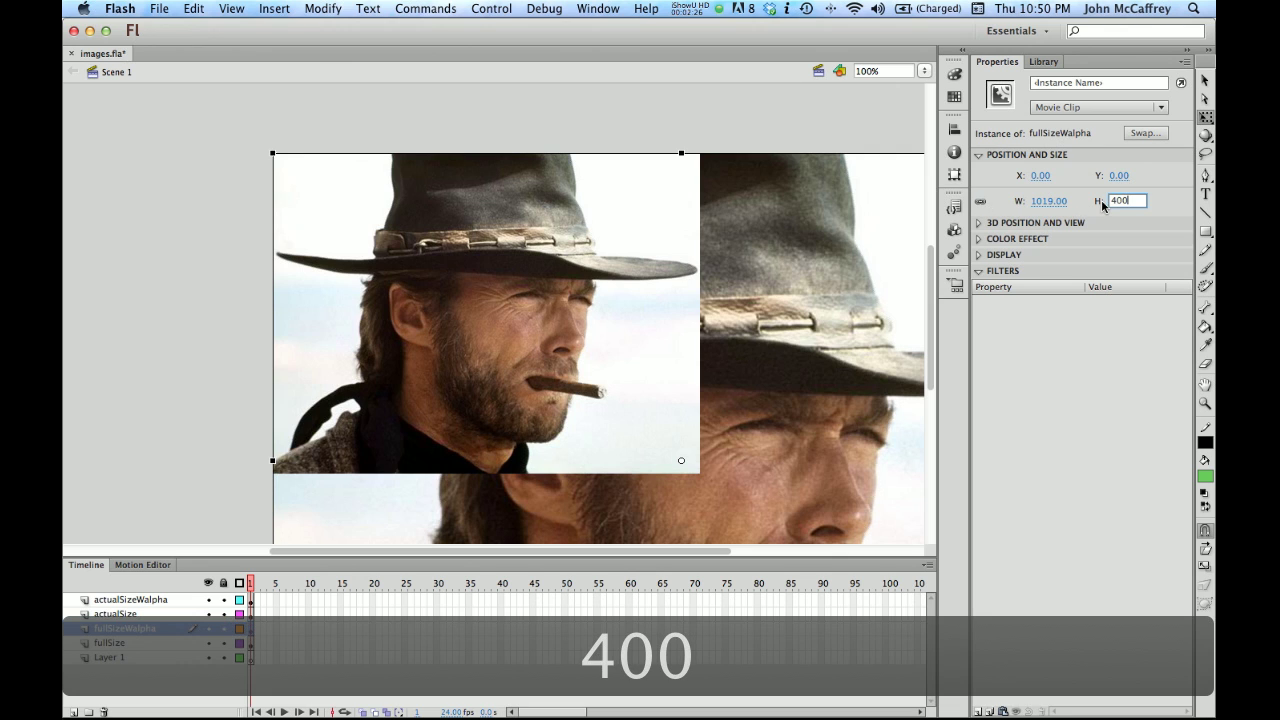
{"action": "key", "text": "Return"}
Scale the fullSize image to 400 pixels tall as well, then deselect it
{"action": "left_click", "coordinate": [810, 233]}
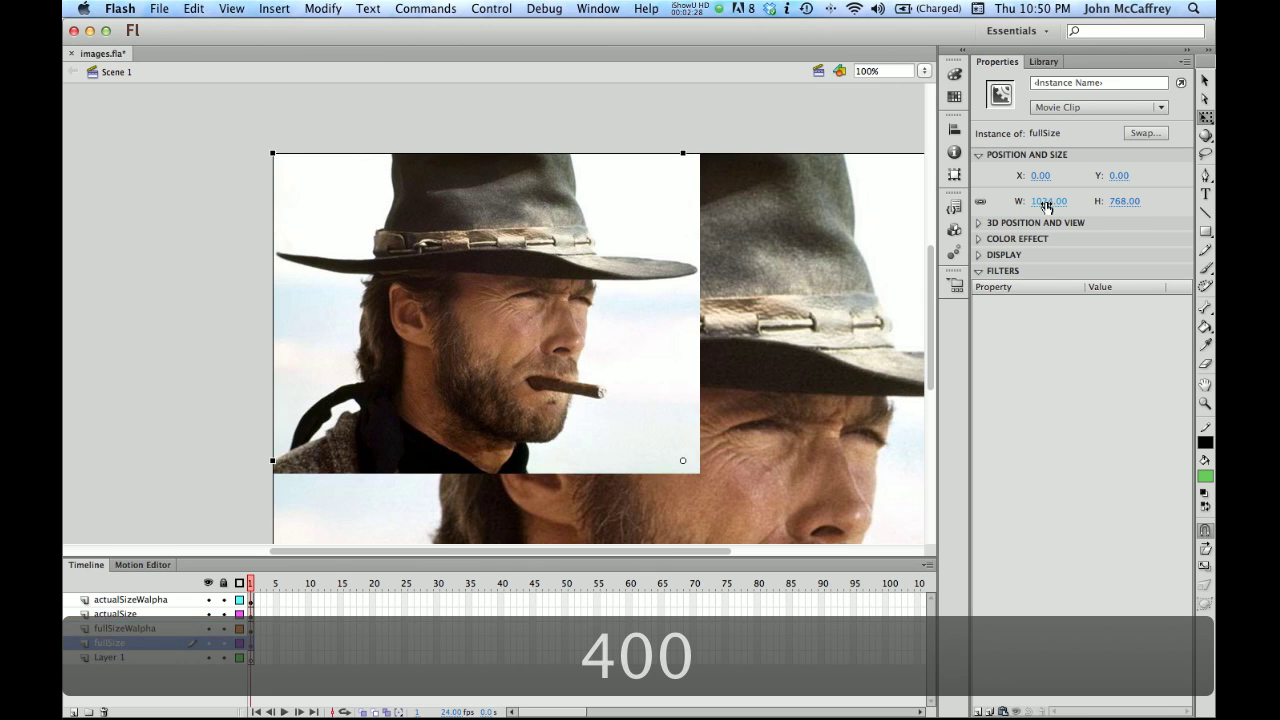
{"action": "left_click", "coordinate": [1118, 202]}
{"action": "type", "text": "4"}
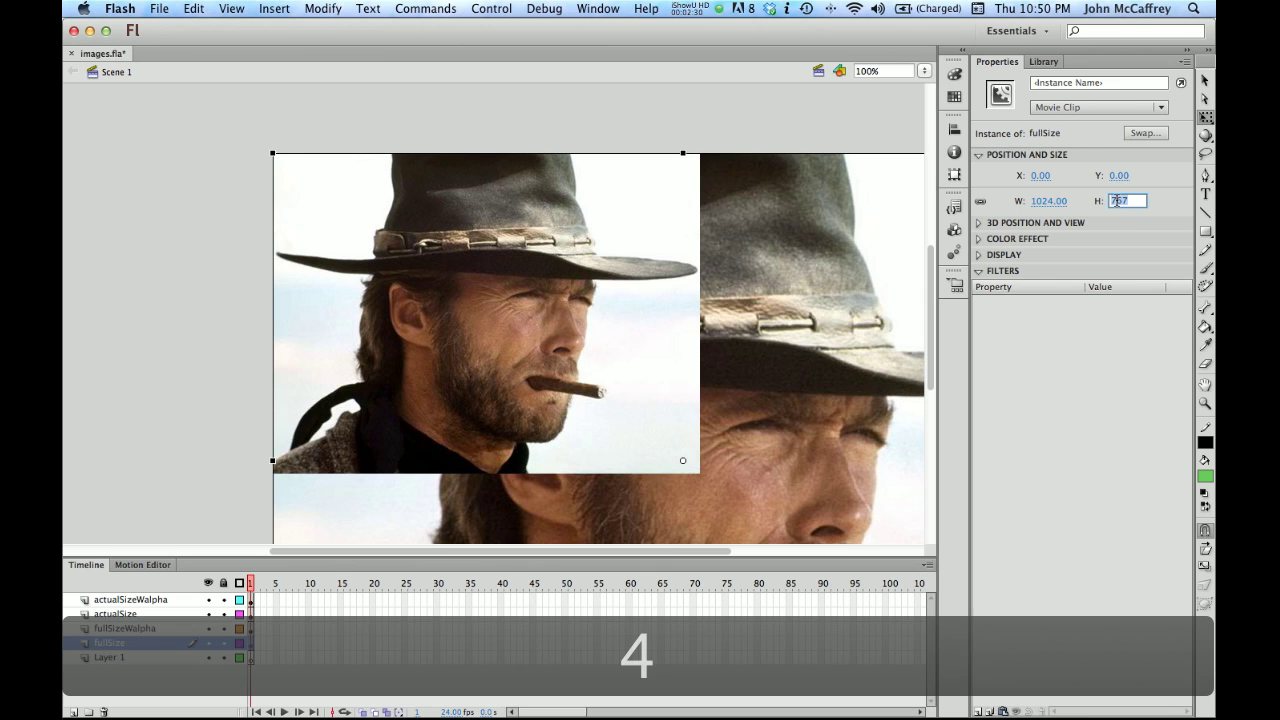
{"action": "type", "text": "00"}
{"action": "key", "text": "Return"}
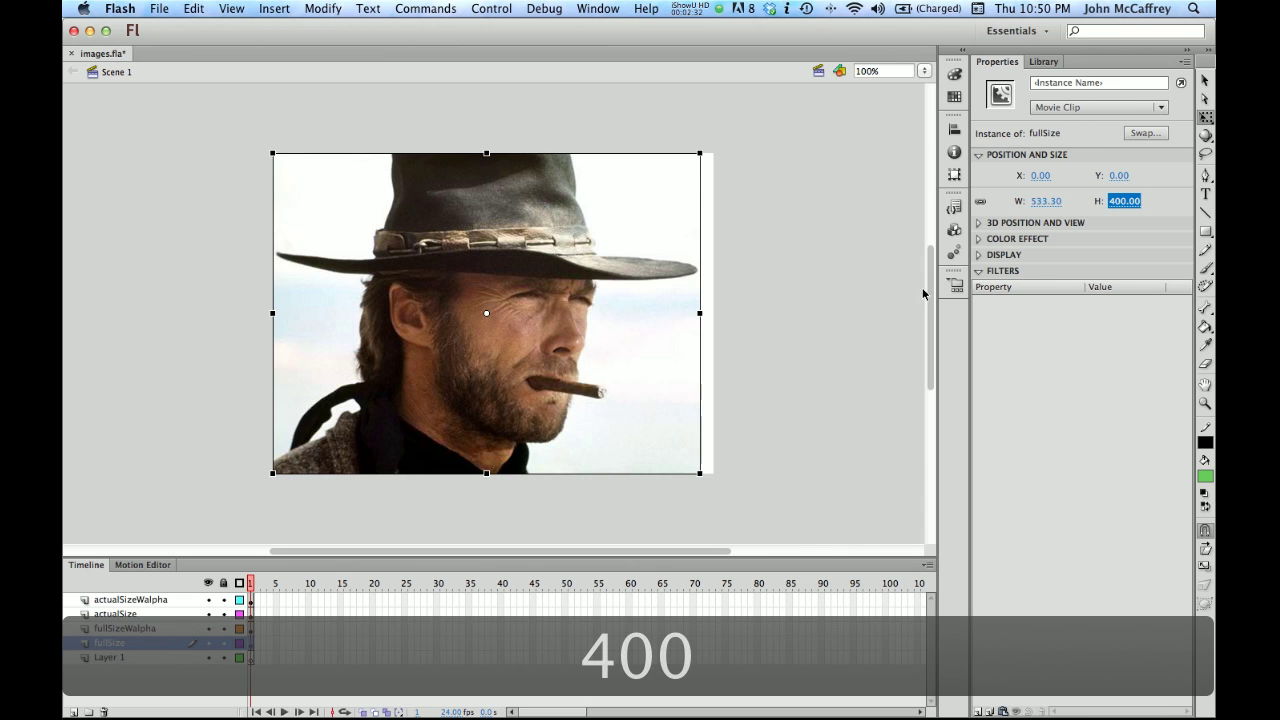
{"action": "left_click", "coordinate": [864, 288]}
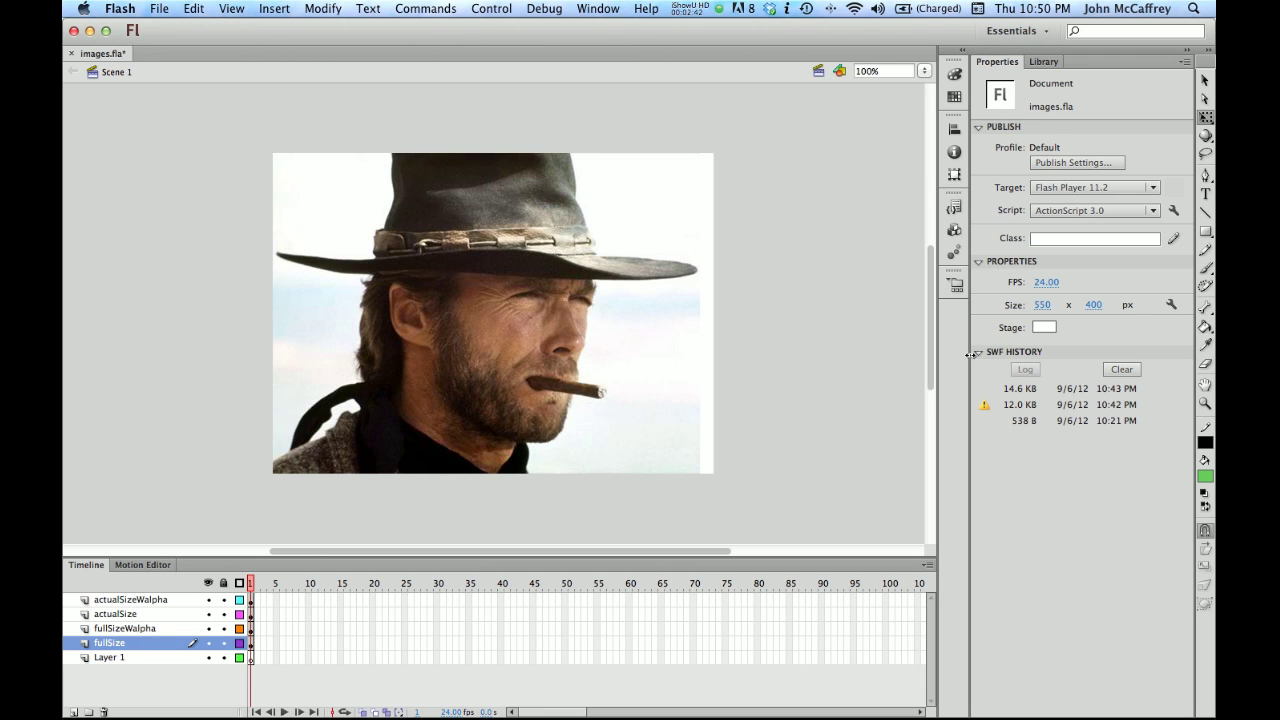
Clear the SWF history, then test-publish images.swf to log a fresh 188.6 KB entry
{"action": "left_click", "coordinate": [1121, 369]}
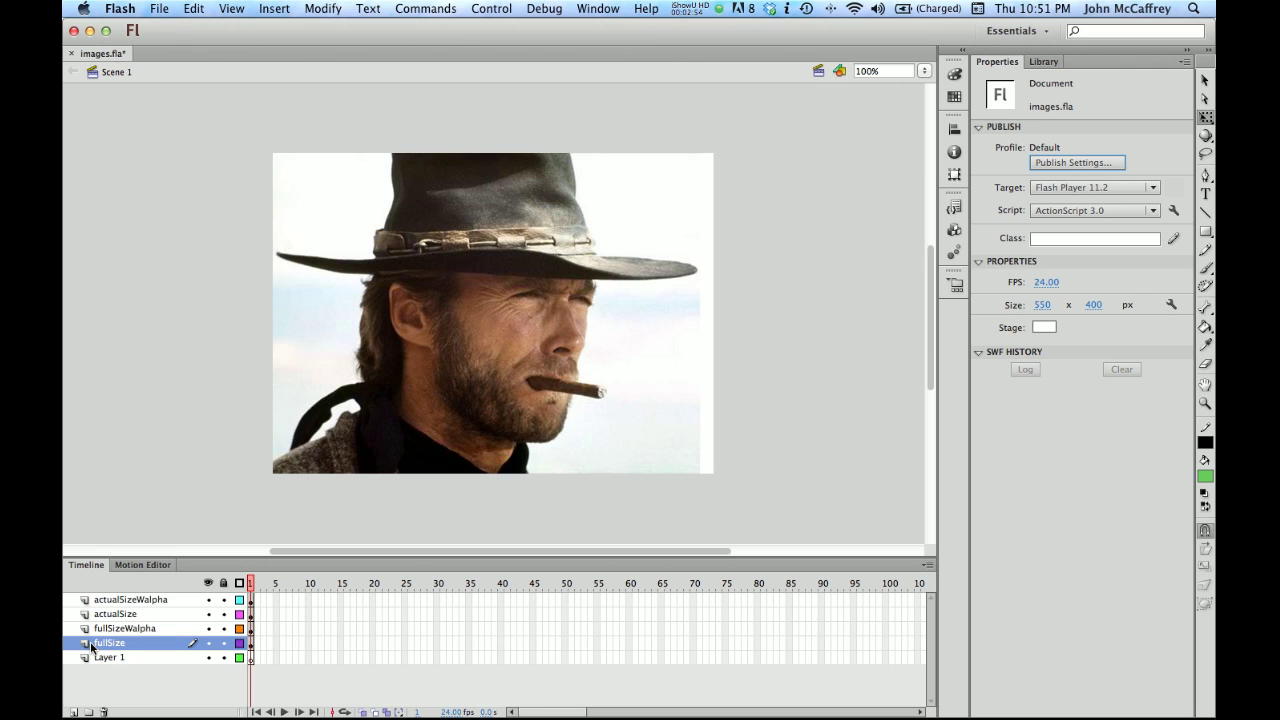
{"action": "key", "text": "space"}
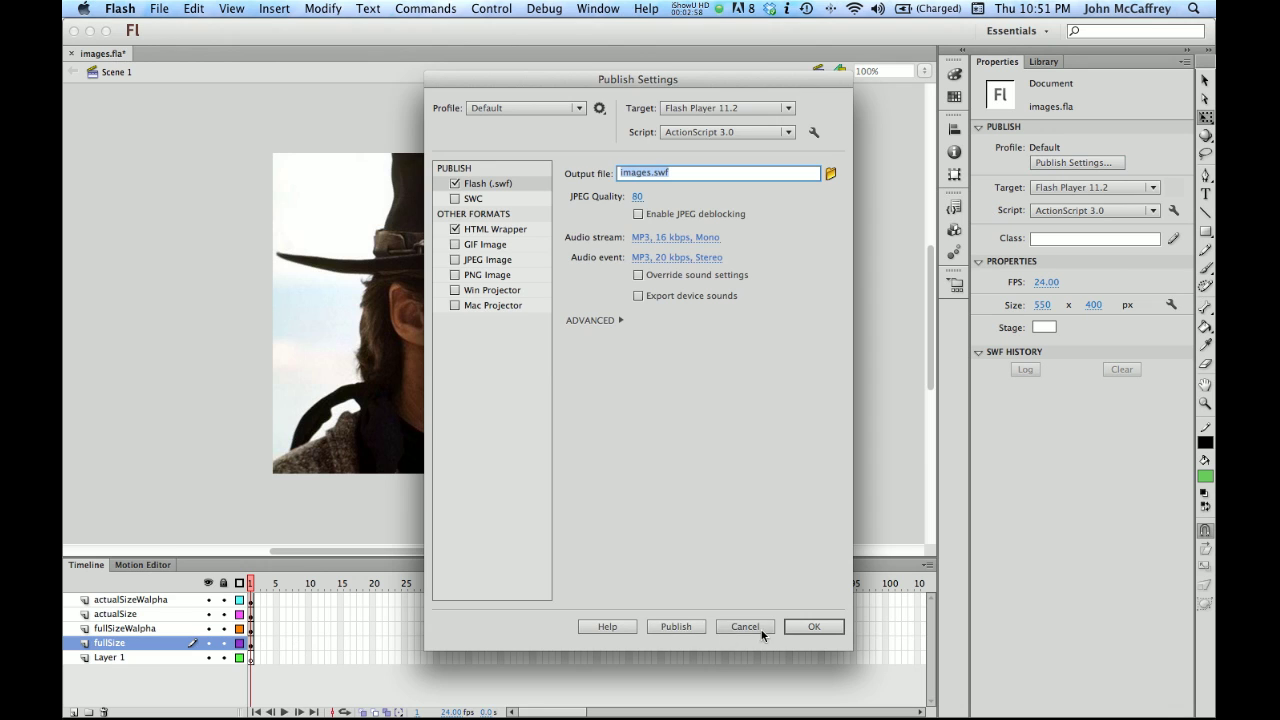
{"action": "left_click", "coordinate": [758, 626]}
{"action": "key", "text": "super+Return"}
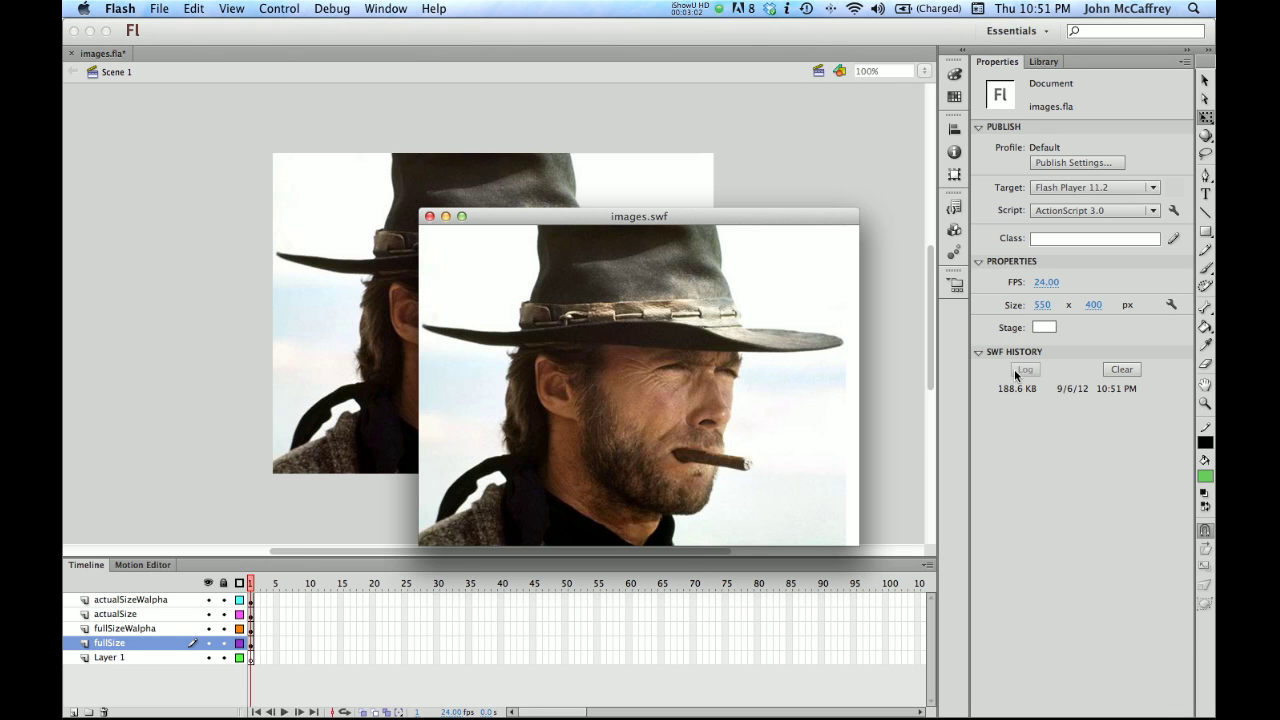
{"action": "left_click", "coordinate": [431, 217]}
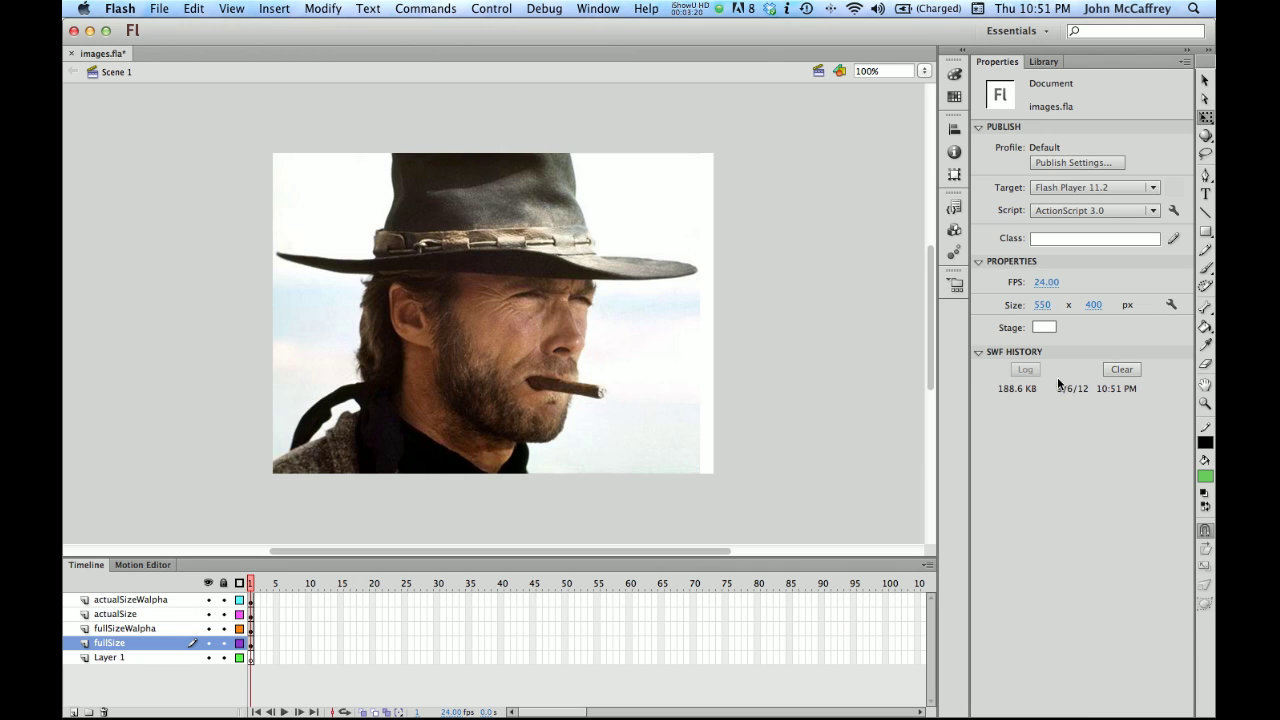
Turn the actualSizeWalpha and actualSize layers into guide layers
{"action": "double_click", "coordinate": [84, 603]}
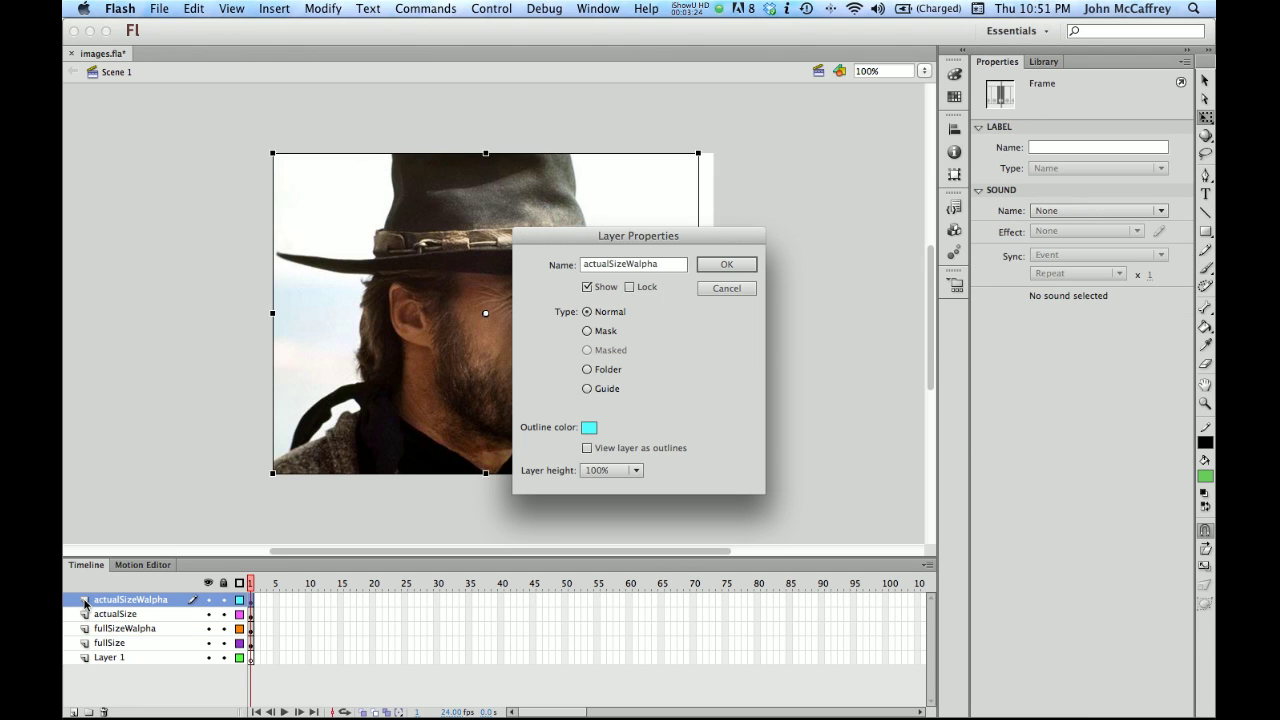
{"action": "left_click", "coordinate": [604, 391]}
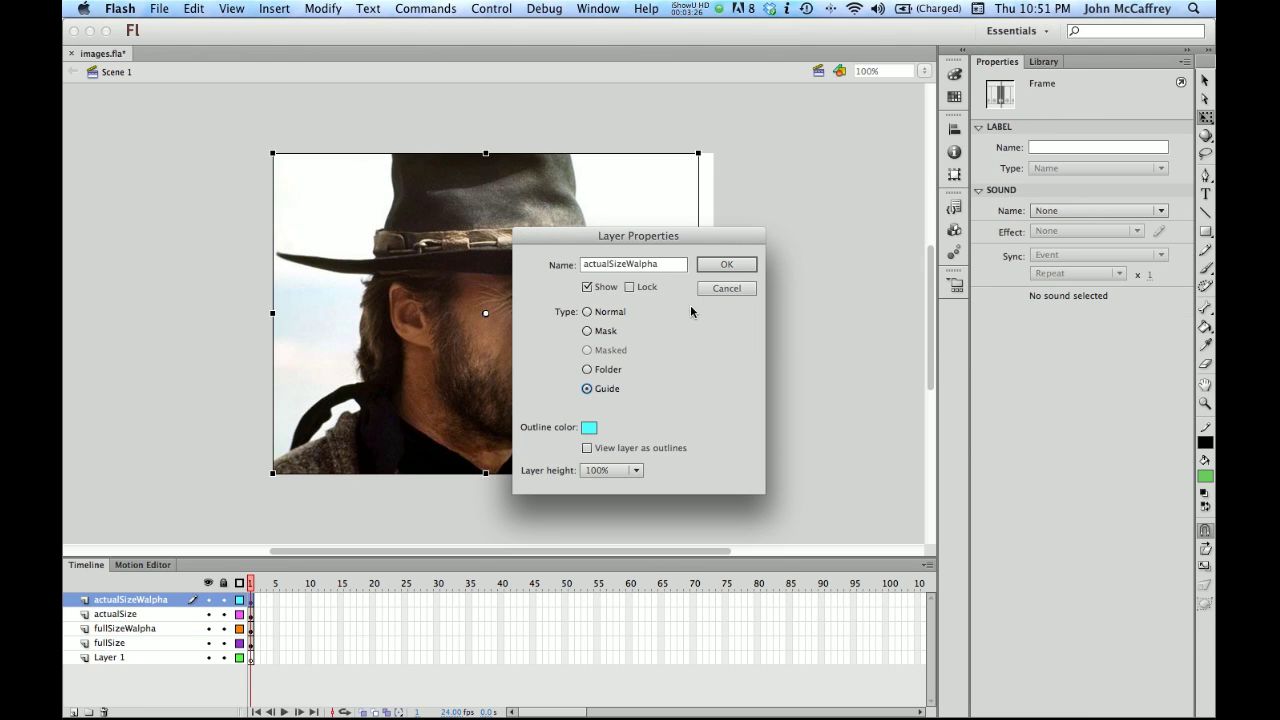
{"action": "left_click", "coordinate": [713, 264]}
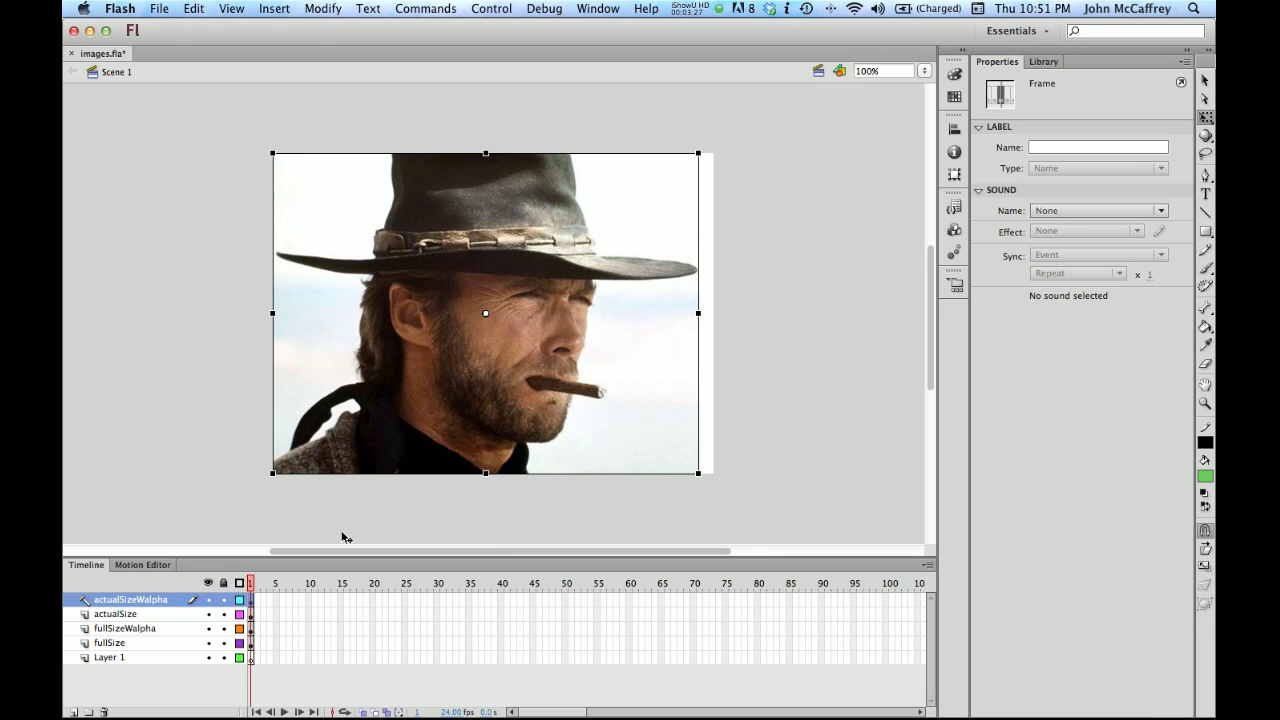
{"action": "double_click", "coordinate": [85, 617]}
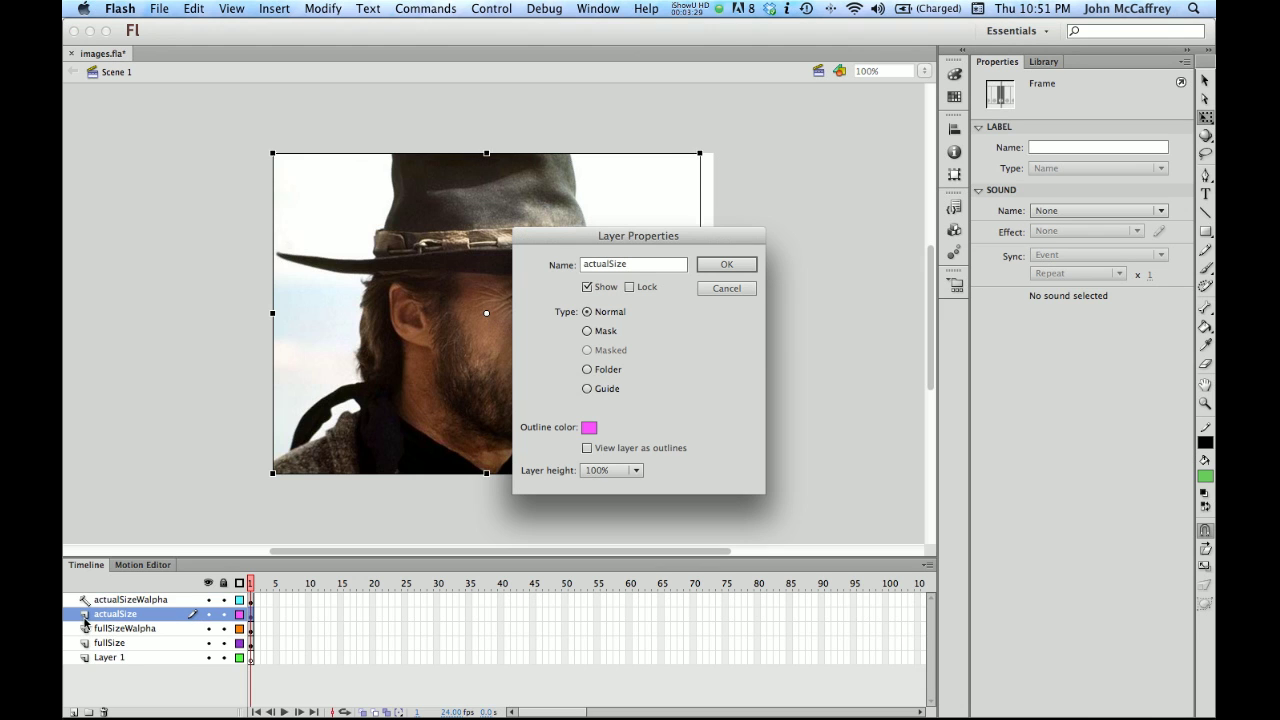
{"action": "left_click", "coordinate": [588, 390]}
{"action": "left_click", "coordinate": [726, 264]}
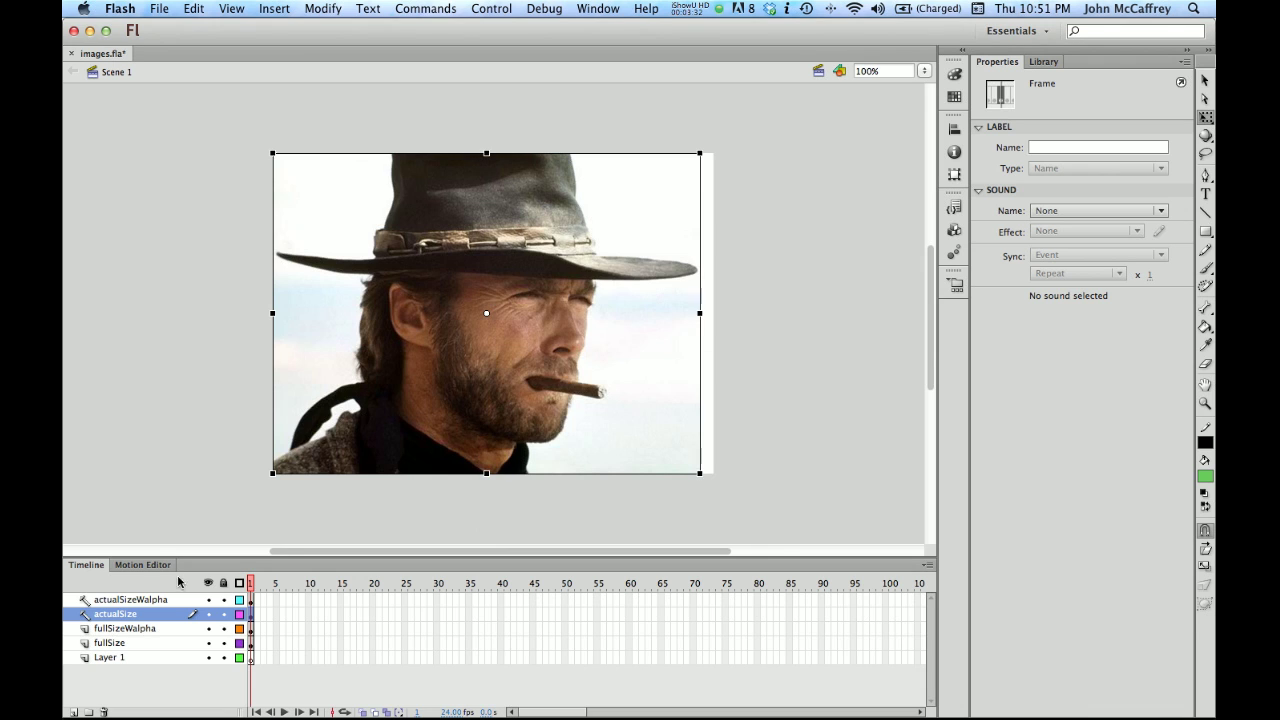
Turn the fullSizeWalpha and fullSize layers into guide layers too
{"action": "left_click", "coordinate": [84, 632]}
{"action": "double_click", "coordinate": [84, 632]}
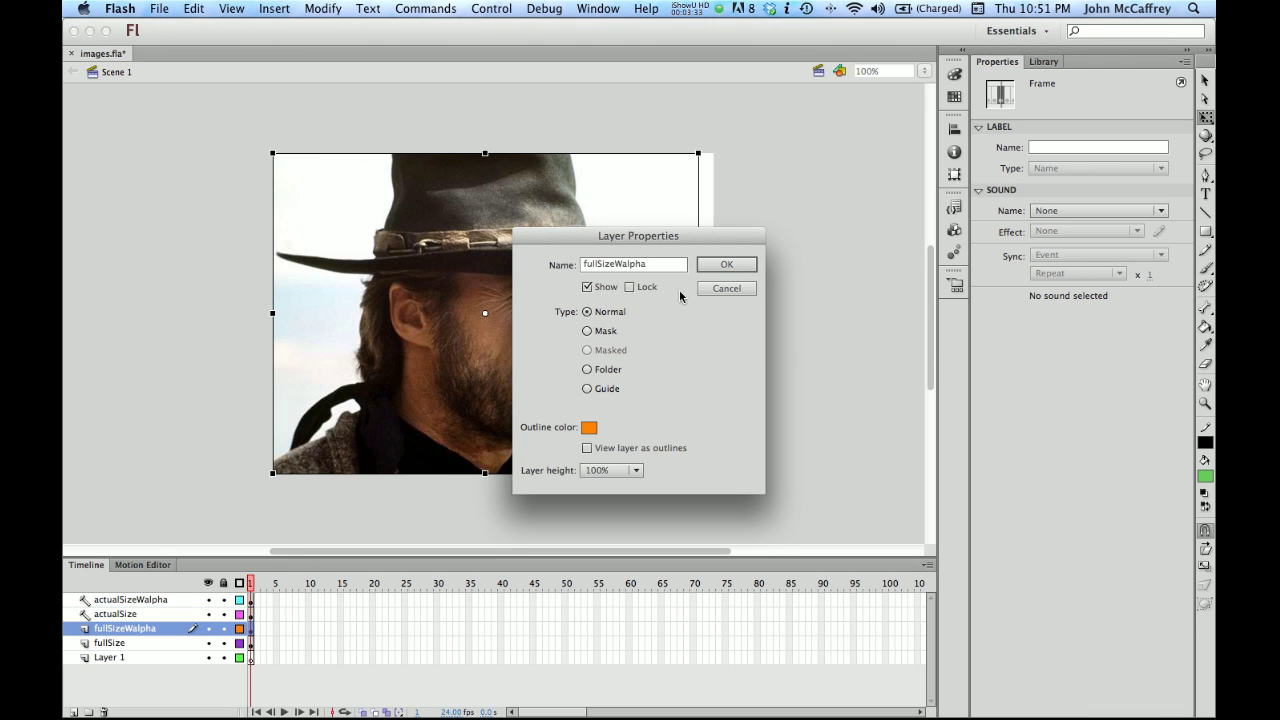
{"action": "left_click", "coordinate": [588, 389]}
{"action": "left_click", "coordinate": [728, 264]}
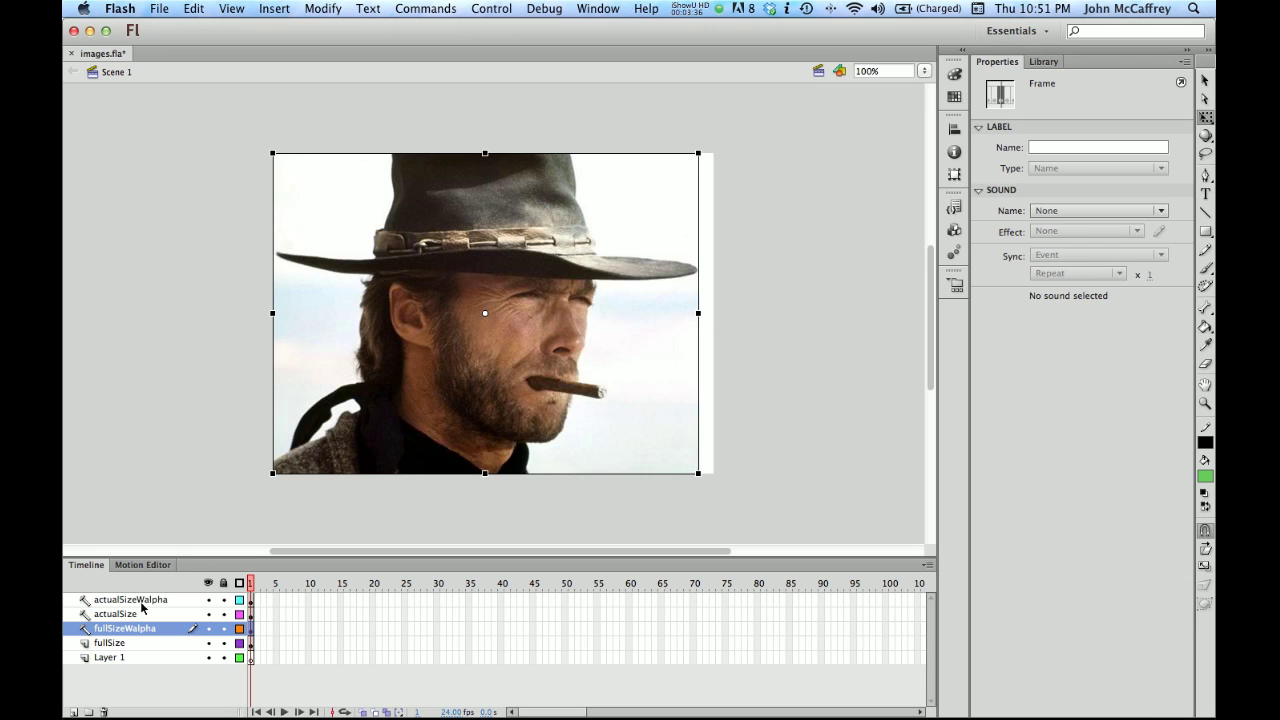
{"action": "double_click", "coordinate": [83, 644]}
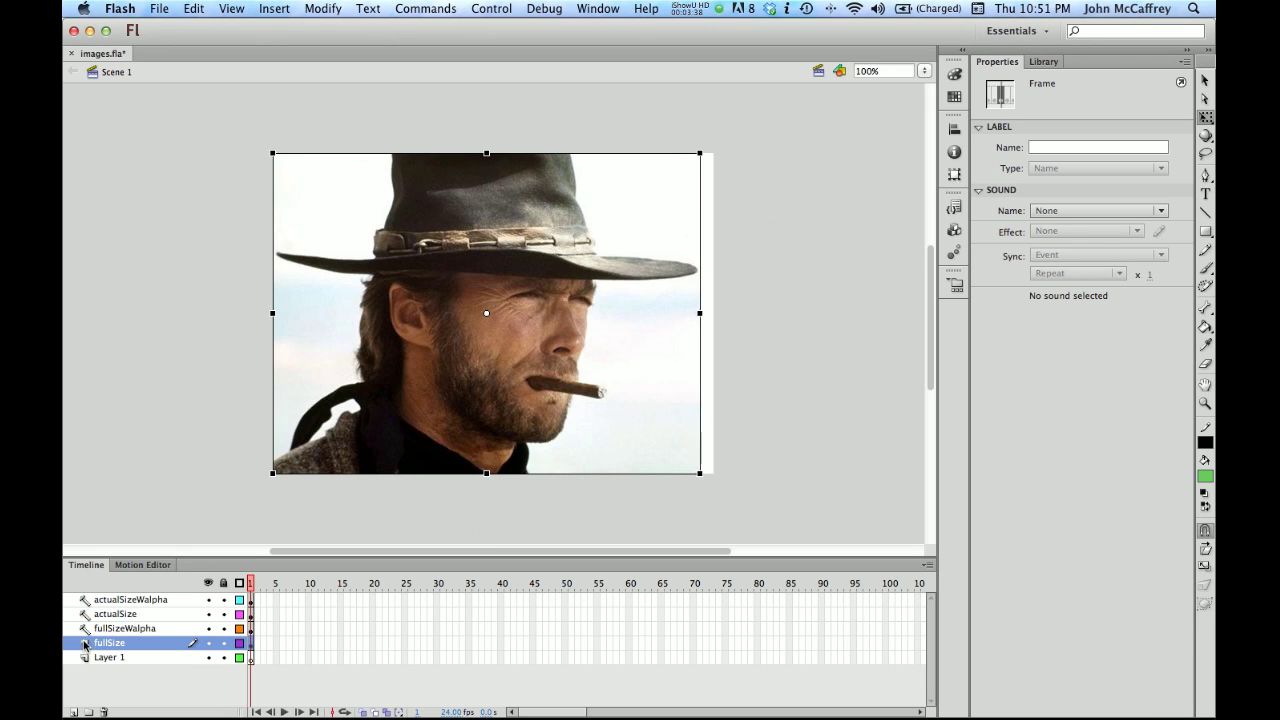
{"action": "left_click", "coordinate": [588, 389]}
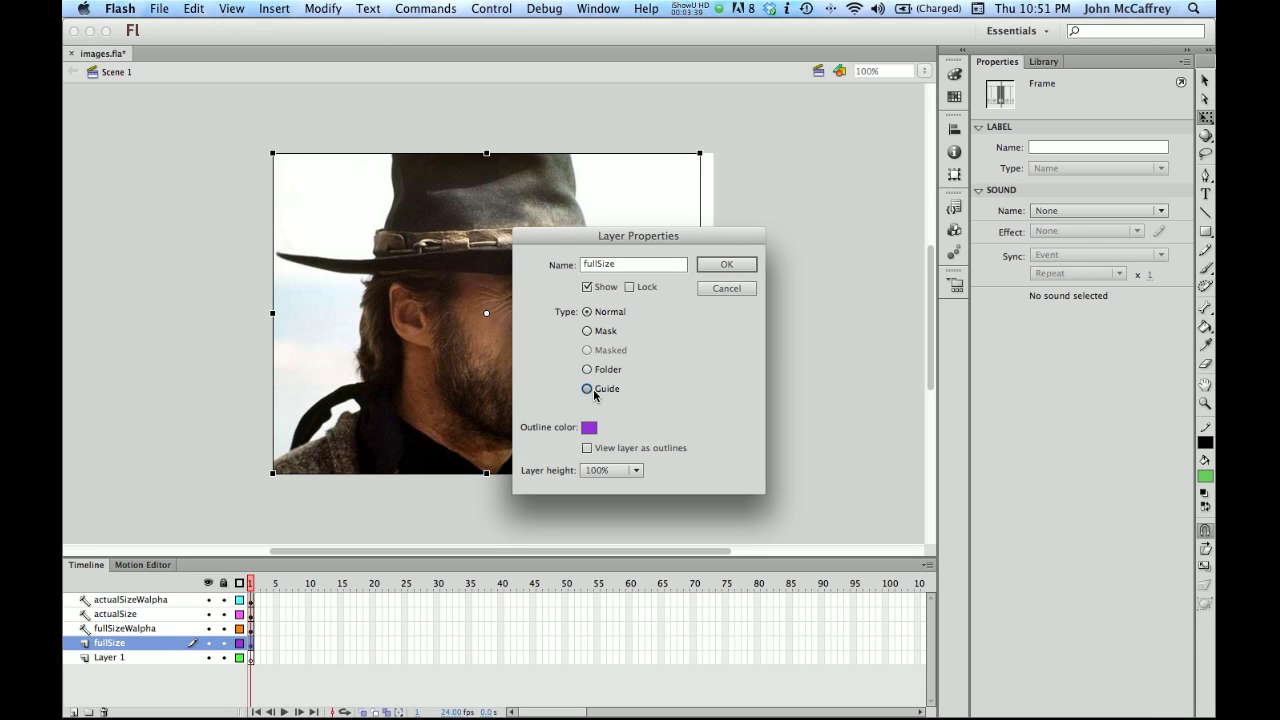
{"action": "left_click", "coordinate": [727, 264]}
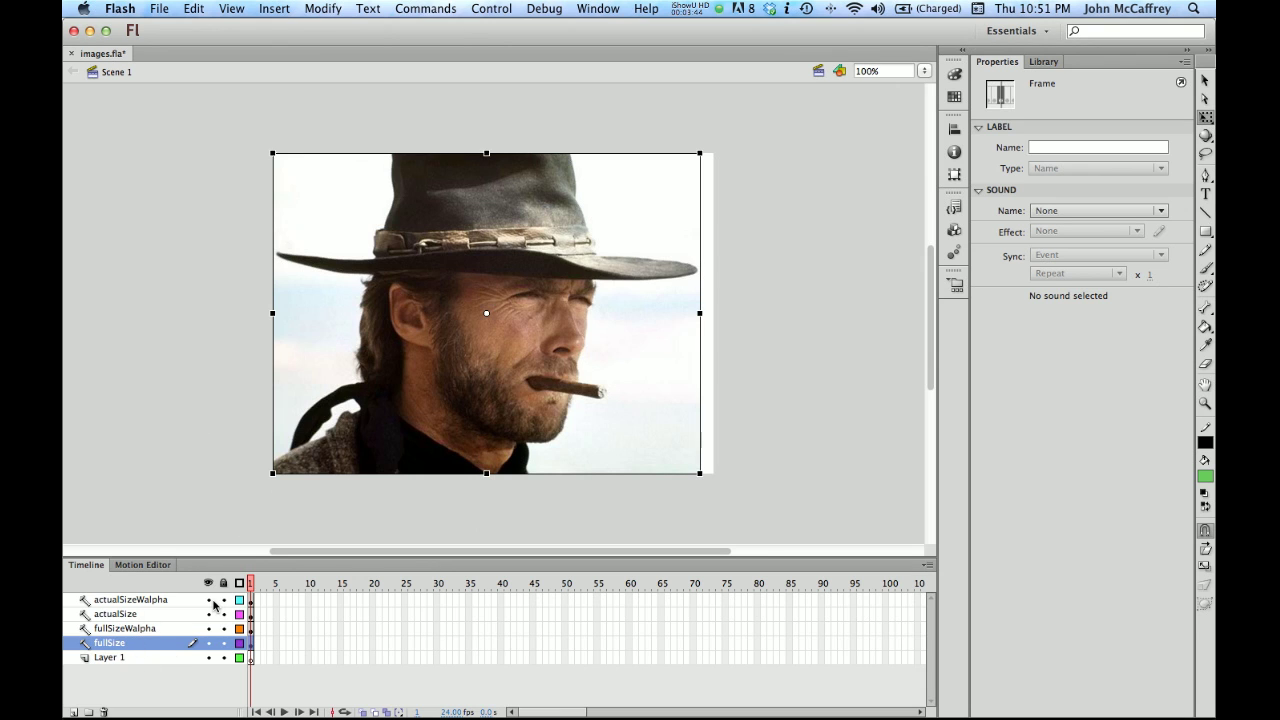
Test the all-guide movie, close the blank preview, and check the 538 B history entry
{"action": "key", "text": "super+Return"}
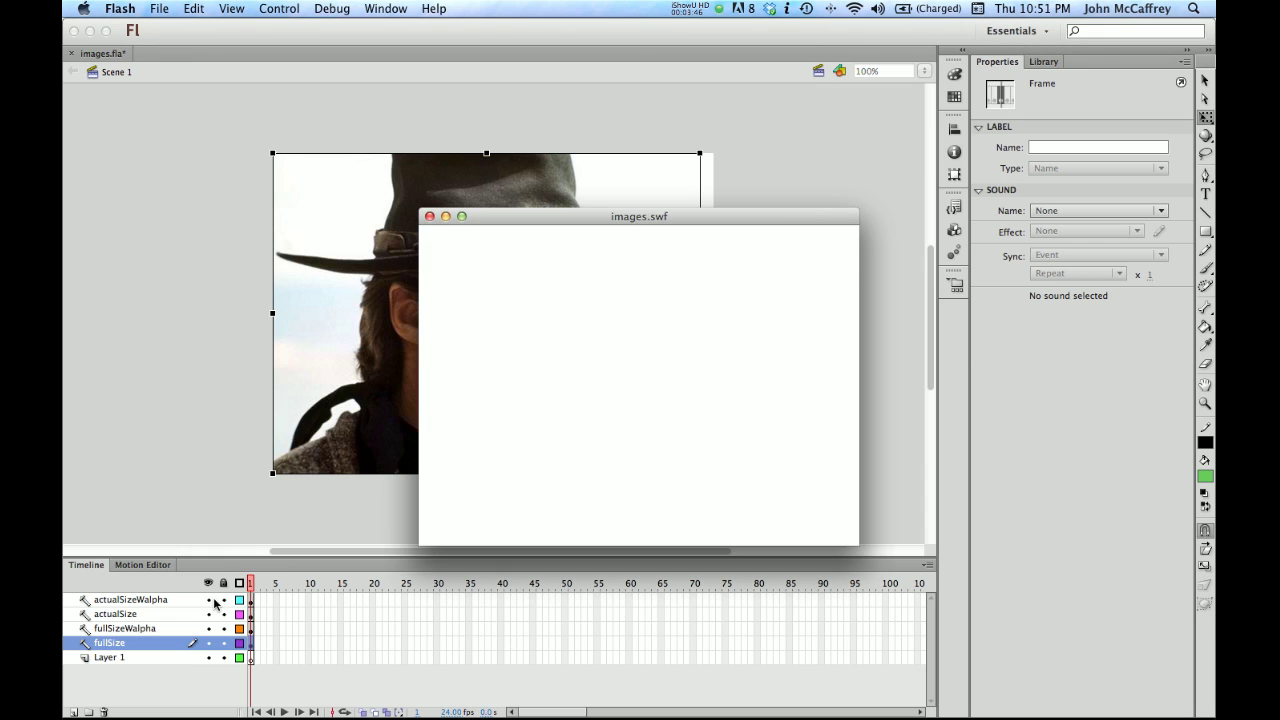
{"action": "left_click", "coordinate": [429, 216]}
{"action": "left_click", "coordinate": [800, 290]}
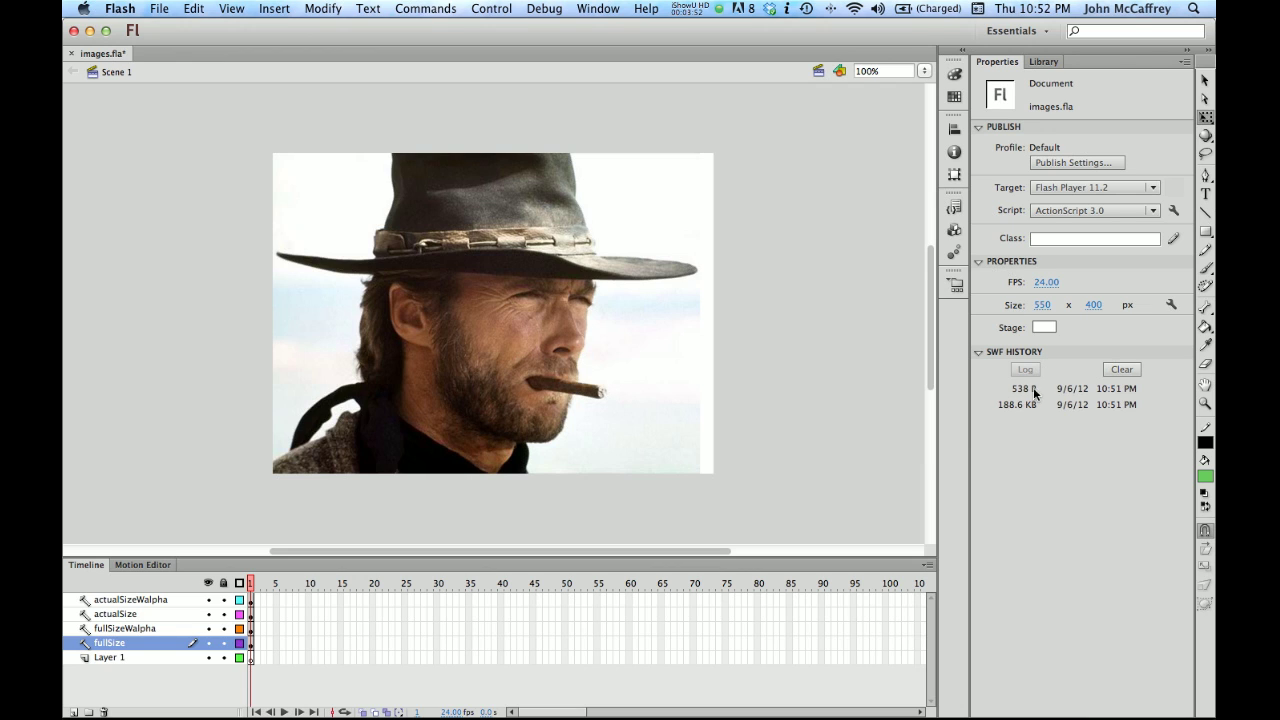
Set the fullSize layer back to a normal layer
{"action": "double_click", "coordinate": [88, 647]}
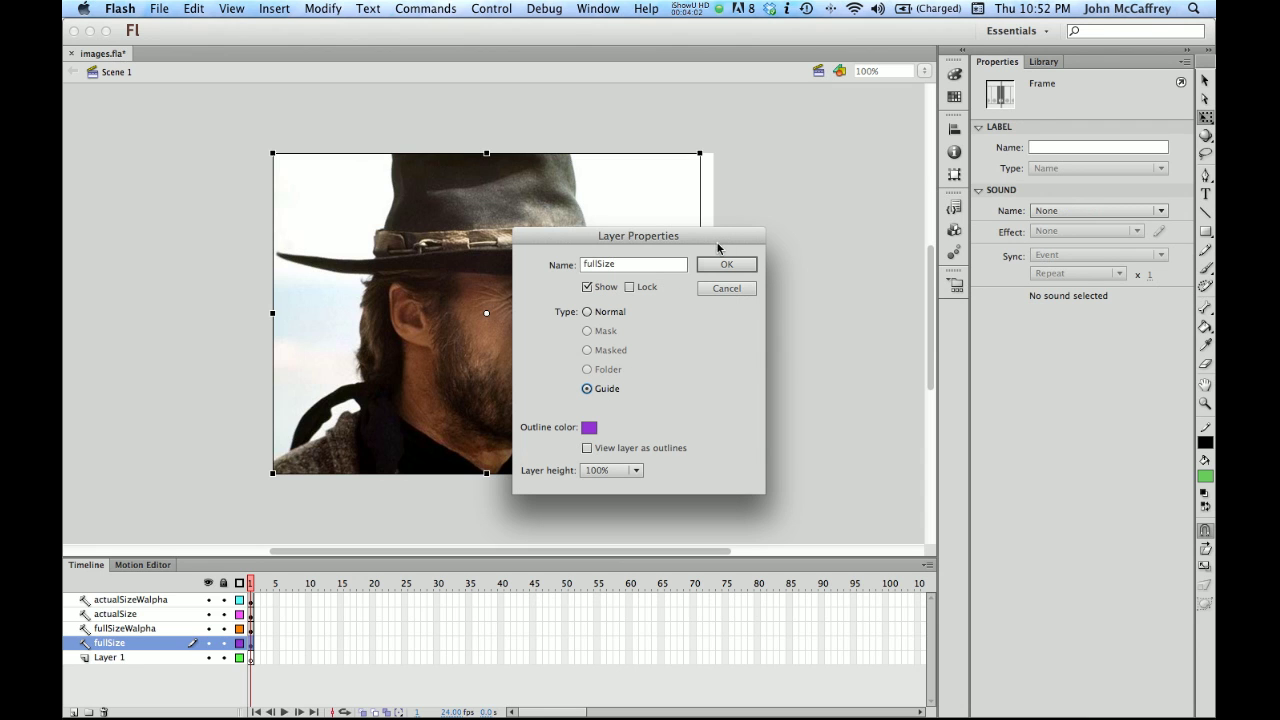
{"action": "left_click", "coordinate": [600, 312]}
{"action": "left_click", "coordinate": [729, 264]}
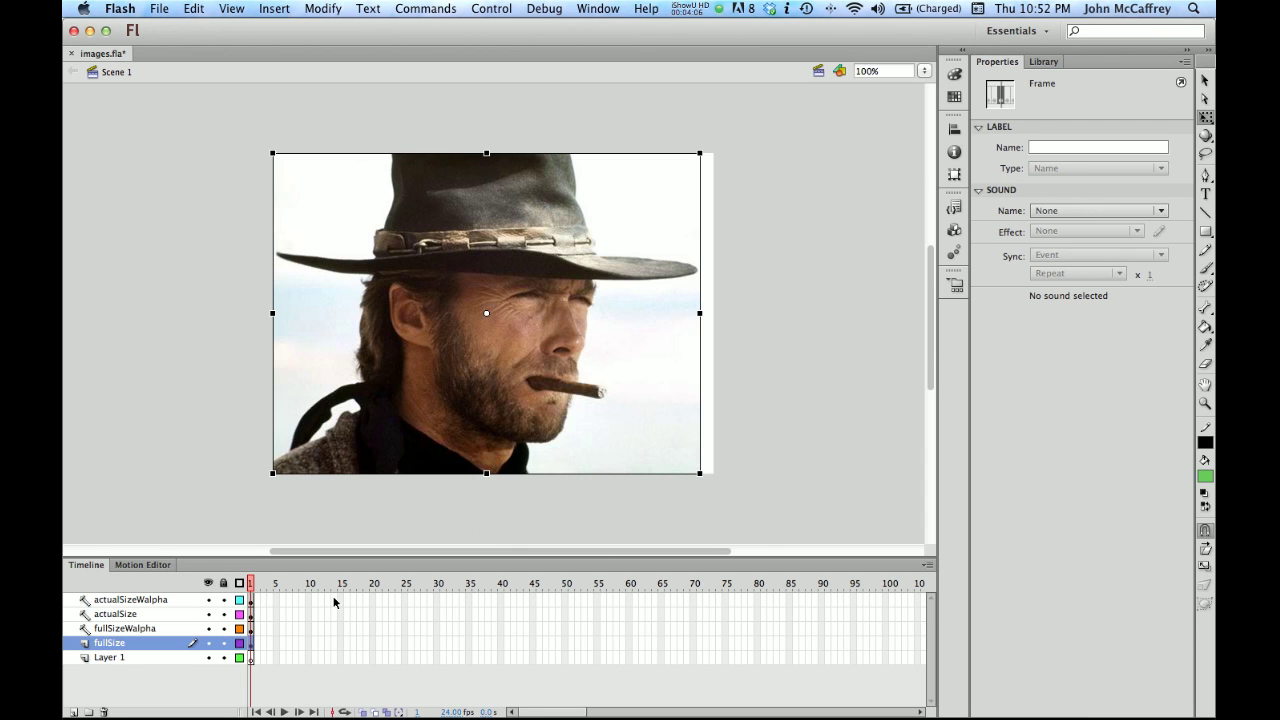
Test the movie and view the new 64.9 KB entry in SWF history
{"action": "key", "text": "super+Return"}
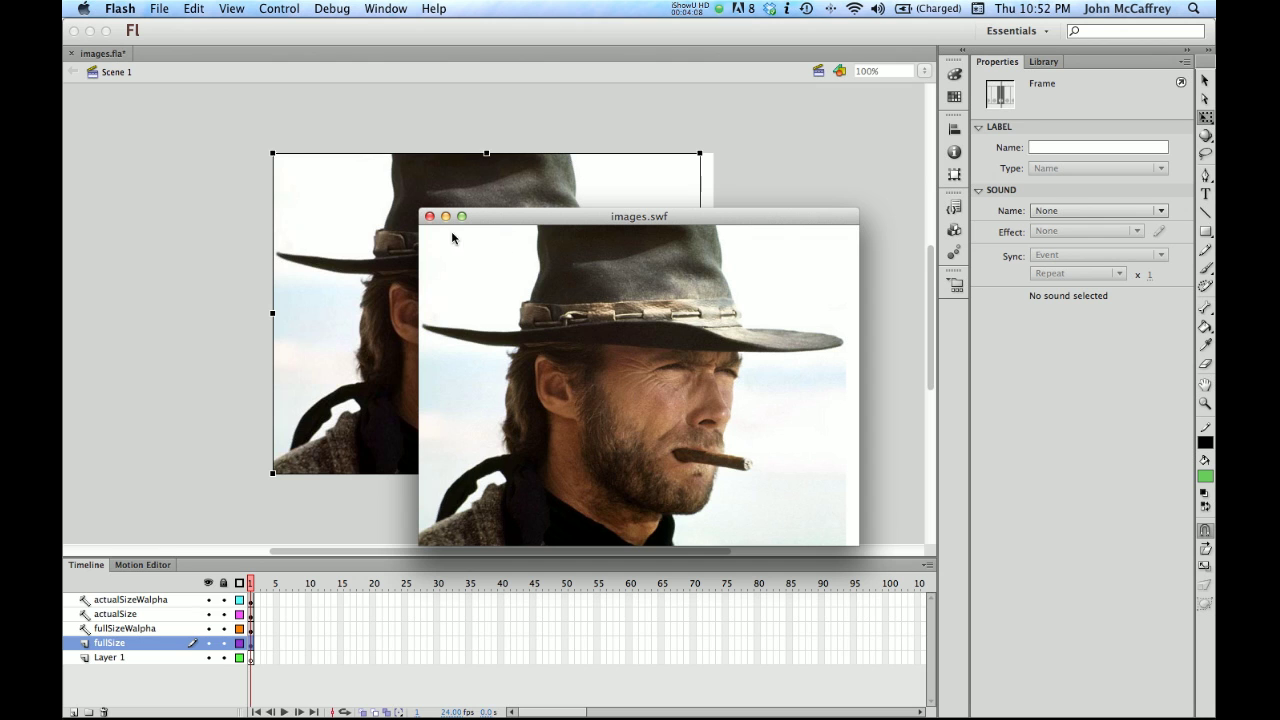
{"action": "left_click", "coordinate": [429, 216]}
{"action": "left_click", "coordinate": [855, 289]}
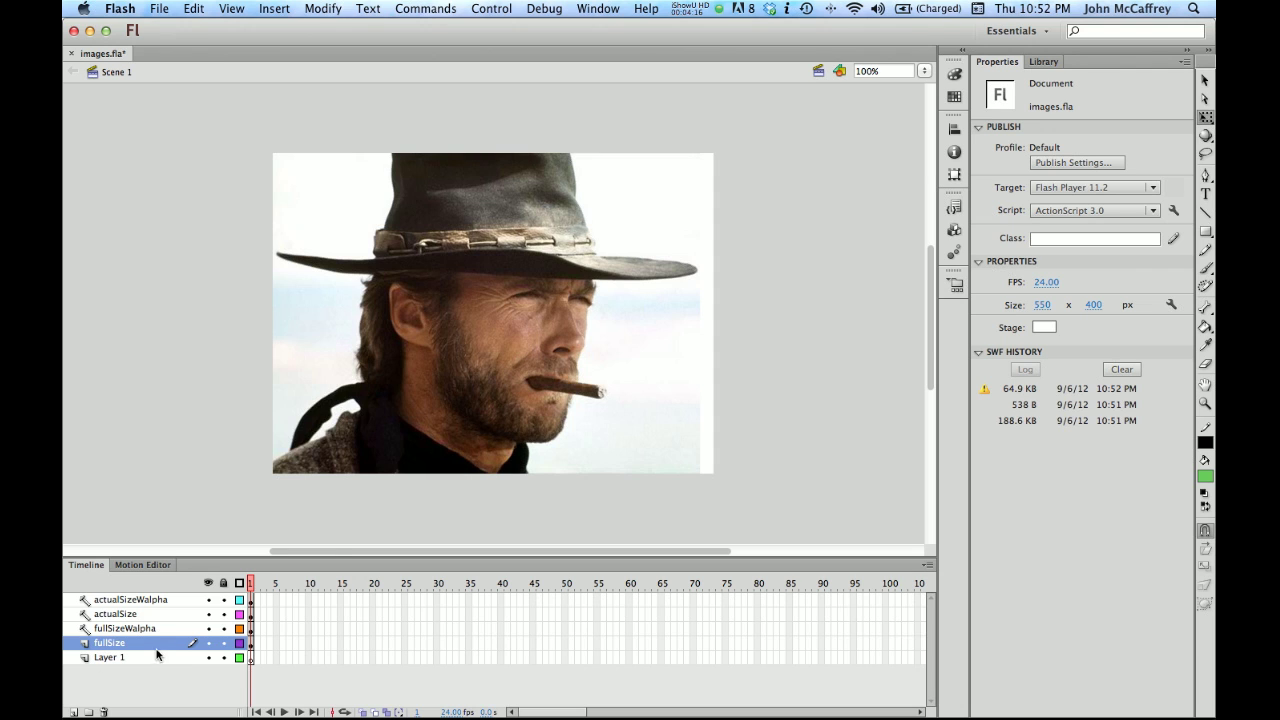
Make fullSize a guide layer and actualSize a normal layer
{"action": "double_click", "coordinate": [86, 643]}
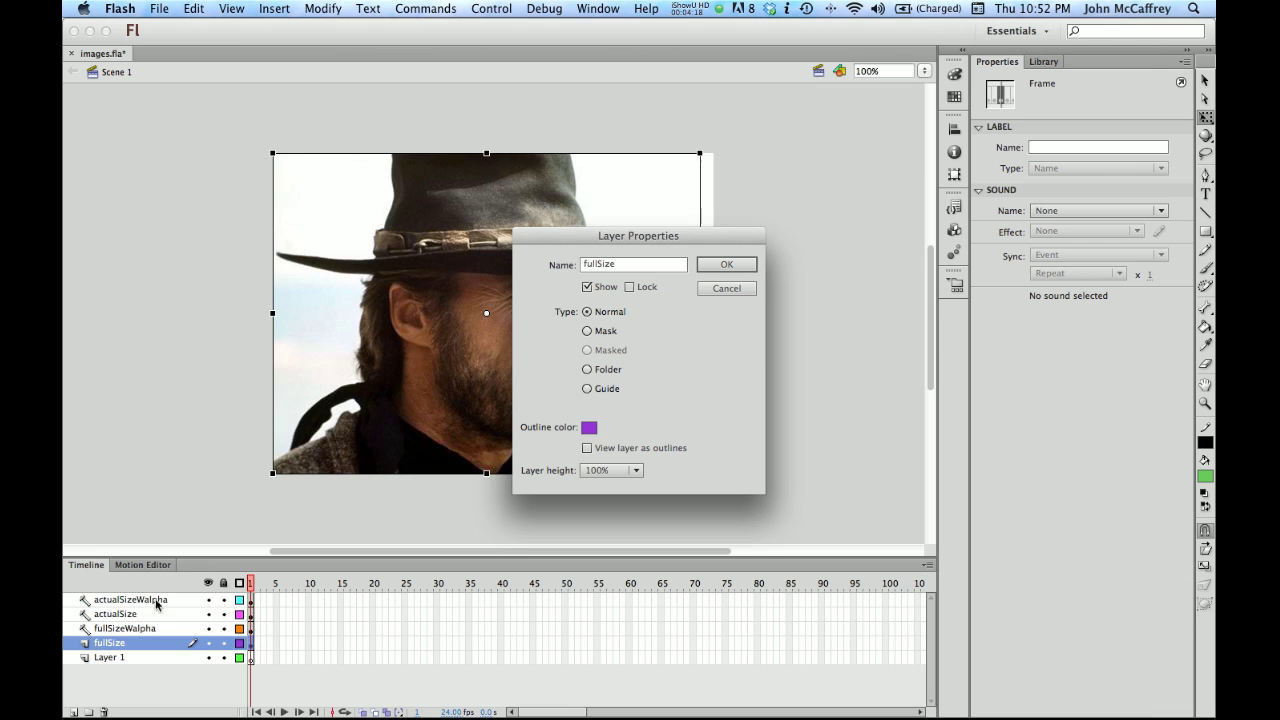
{"action": "left_click", "coordinate": [602, 388]}
{"action": "left_click", "coordinate": [720, 266]}
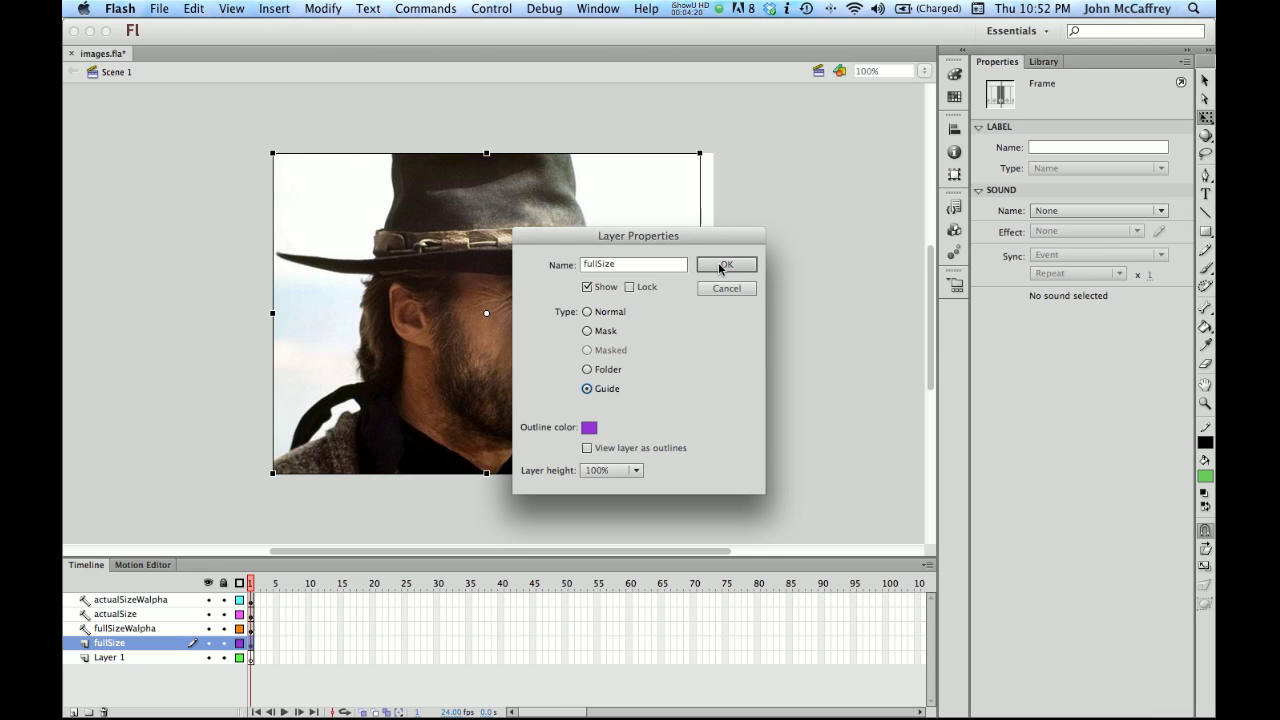
{"action": "left_click", "coordinate": [84, 615]}
{"action": "double_click", "coordinate": [85, 615]}
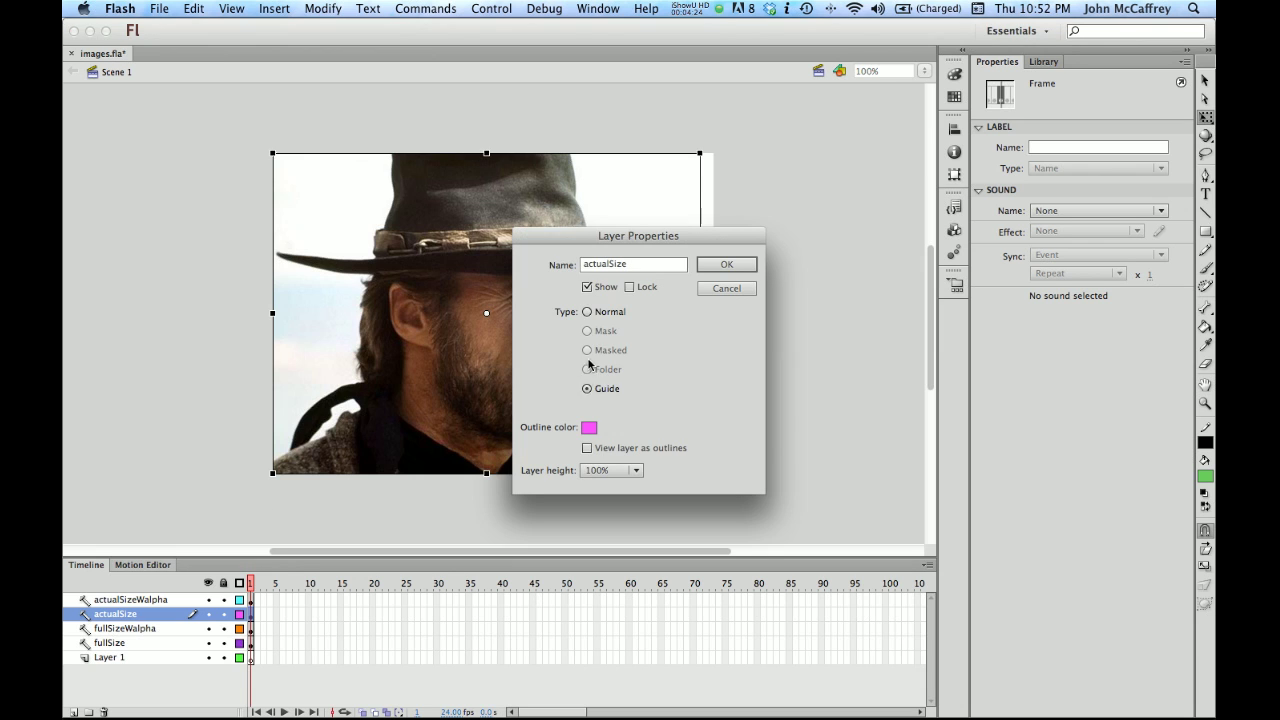
{"action": "left_click", "coordinate": [587, 312]}
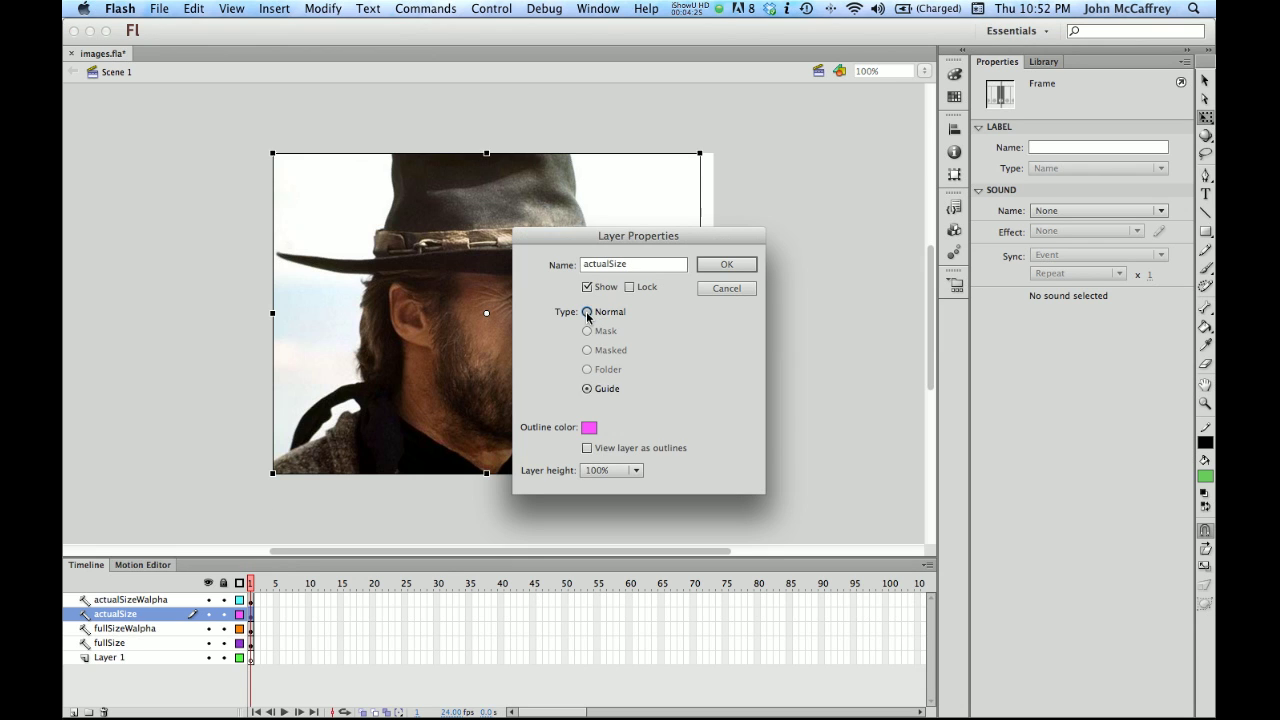
{"action": "left_click", "coordinate": [745, 270]}
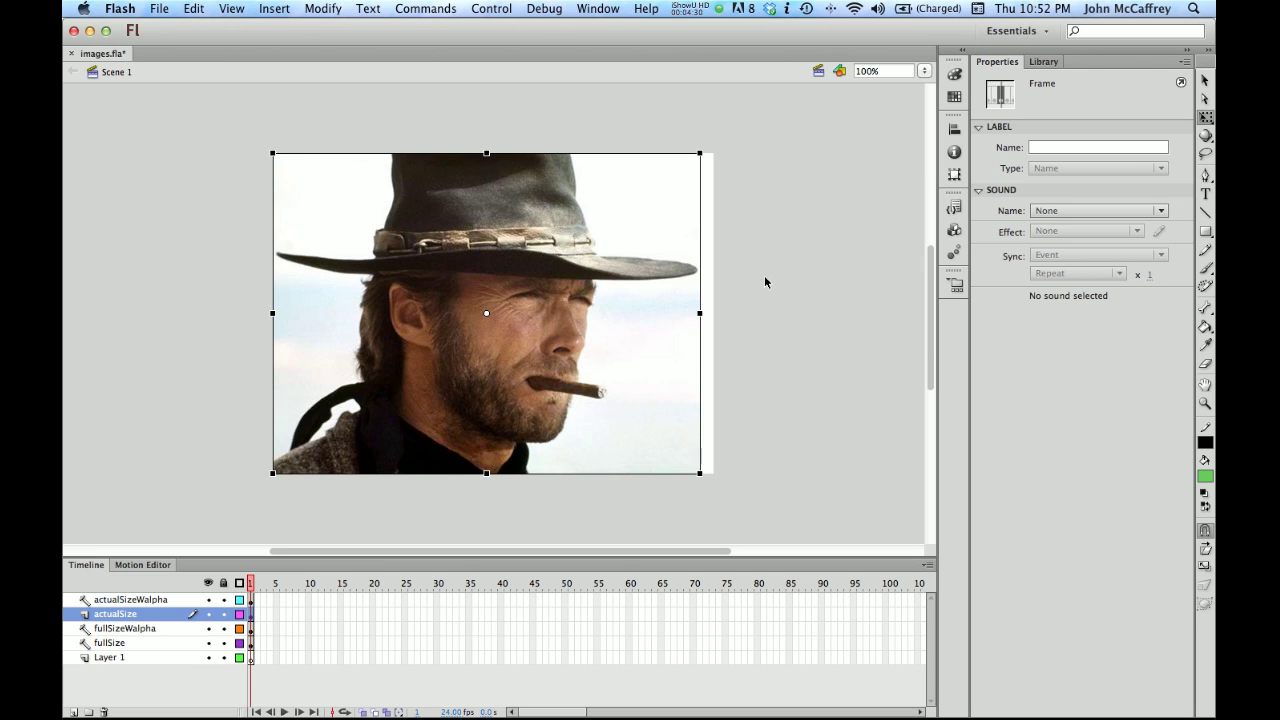
Test the movie and view the new 27.9 KB entry in SWF history
{"action": "key", "text": "super+Return"}
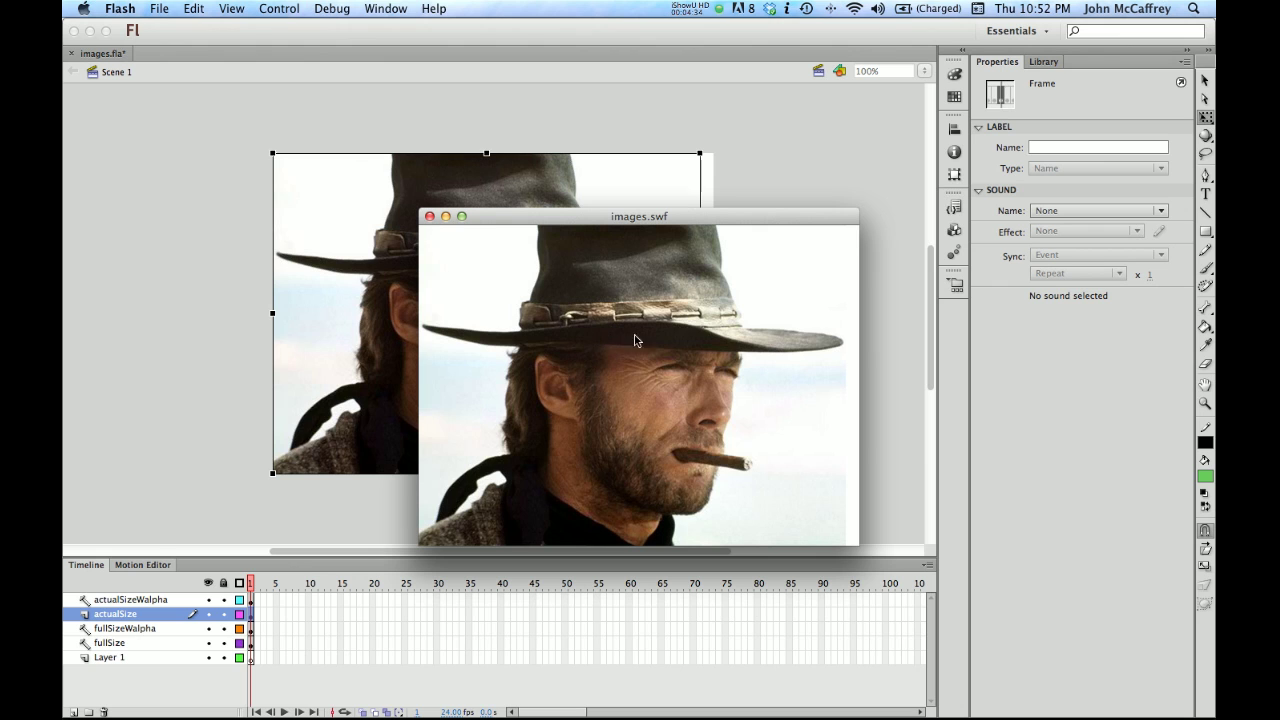
{"action": "left_click", "coordinate": [429, 216]}
{"action": "left_click", "coordinate": [768, 300]}
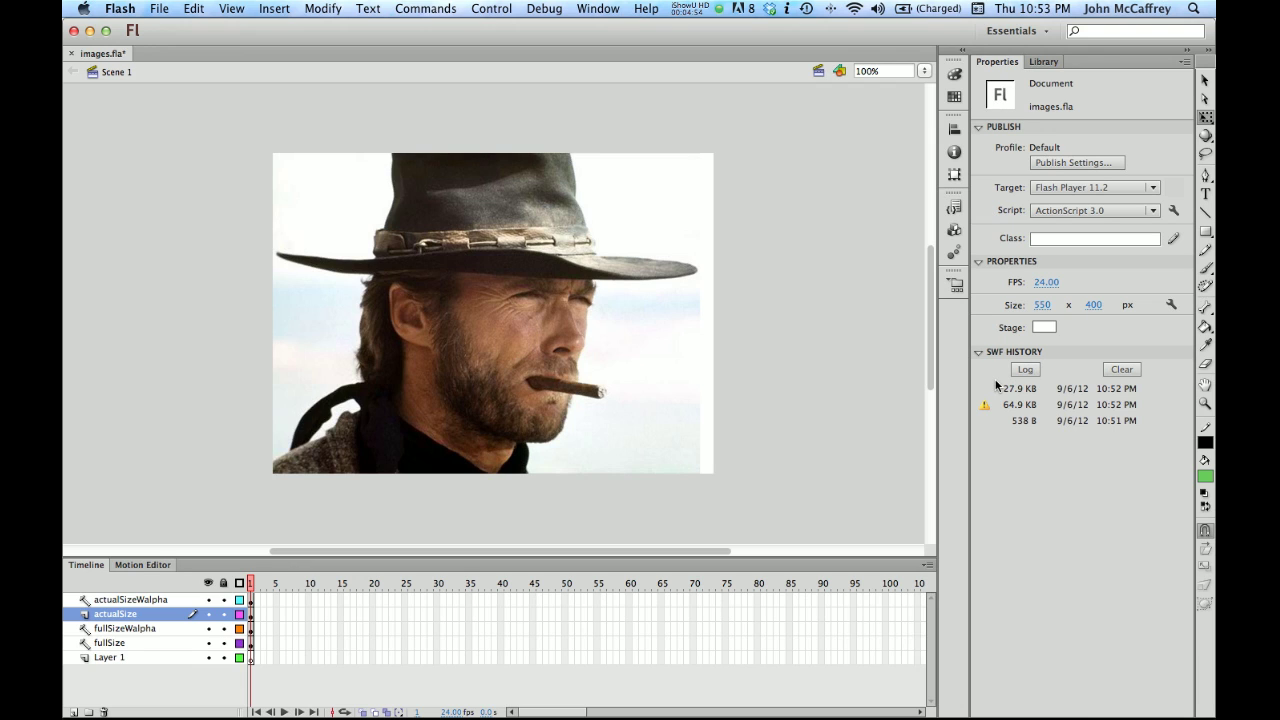
Return actualSize to a guide layer and make fullSizeWalpha a normal layer
{"action": "left_click", "coordinate": [83, 620]}
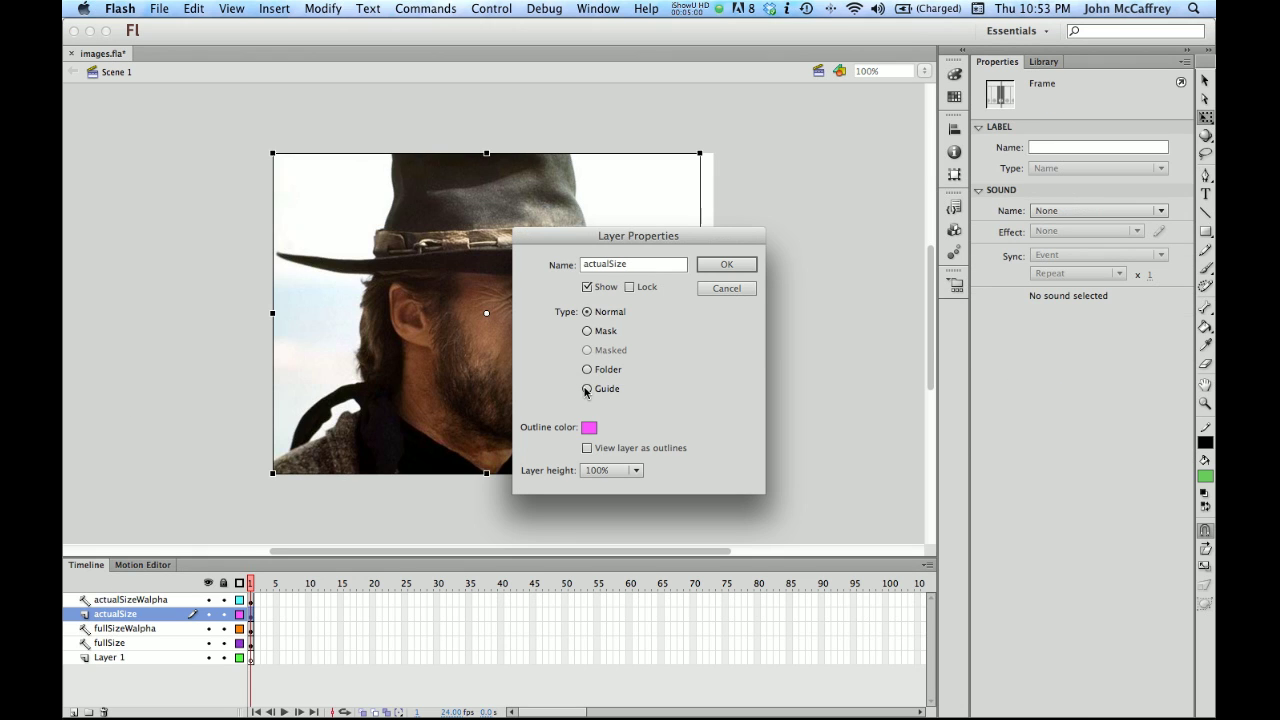
{"action": "left_click", "coordinate": [712, 265]}
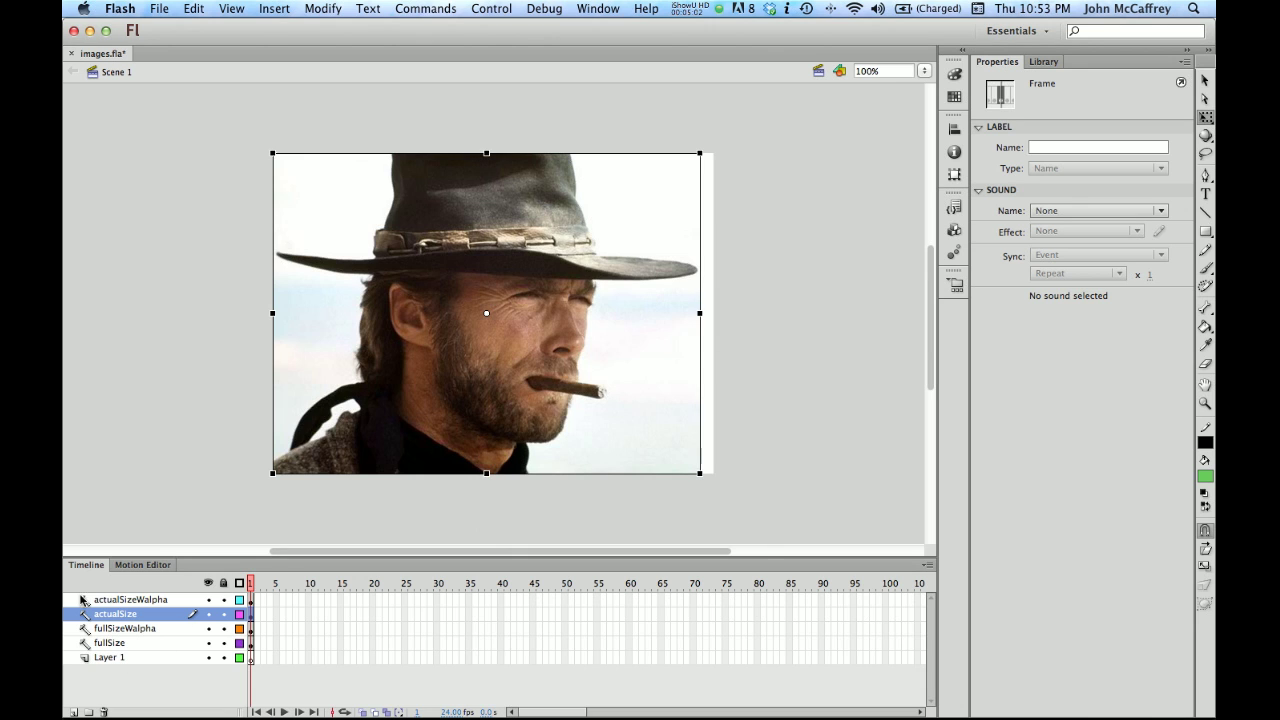
{"action": "double_click", "coordinate": [85, 629]}
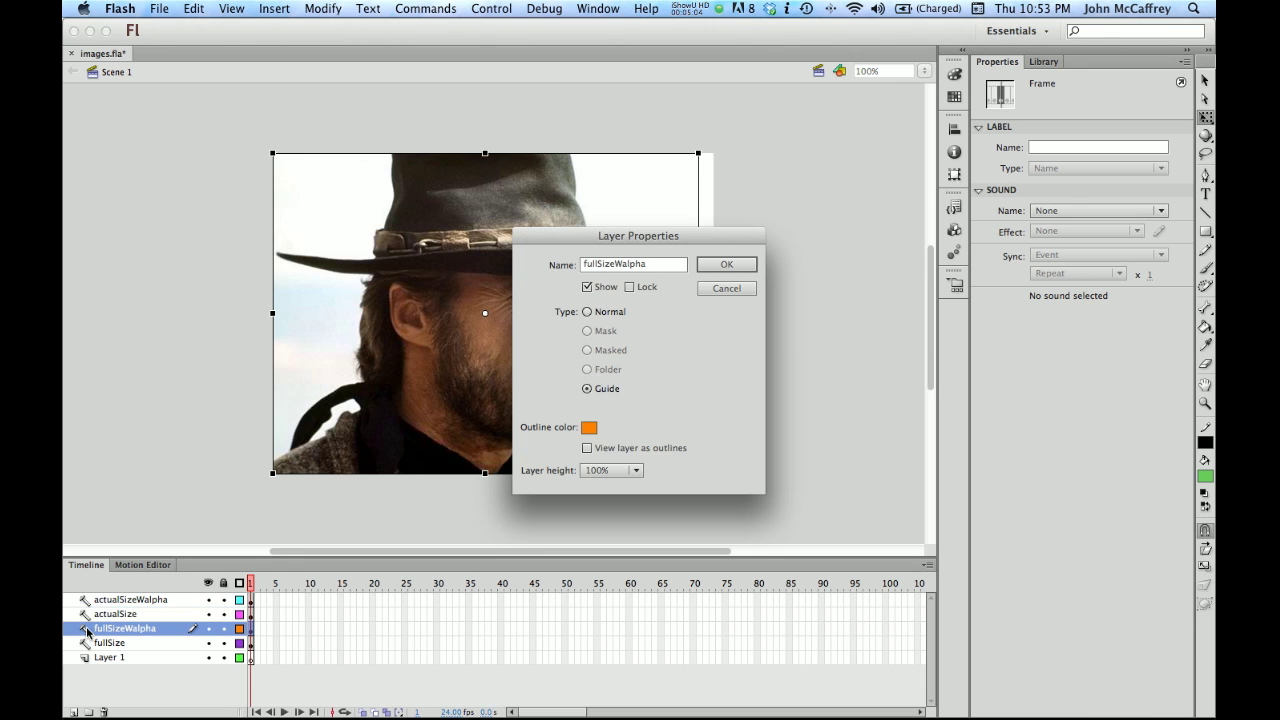
{"action": "left_click", "coordinate": [587, 312]}
{"action": "left_click", "coordinate": [727, 265]}
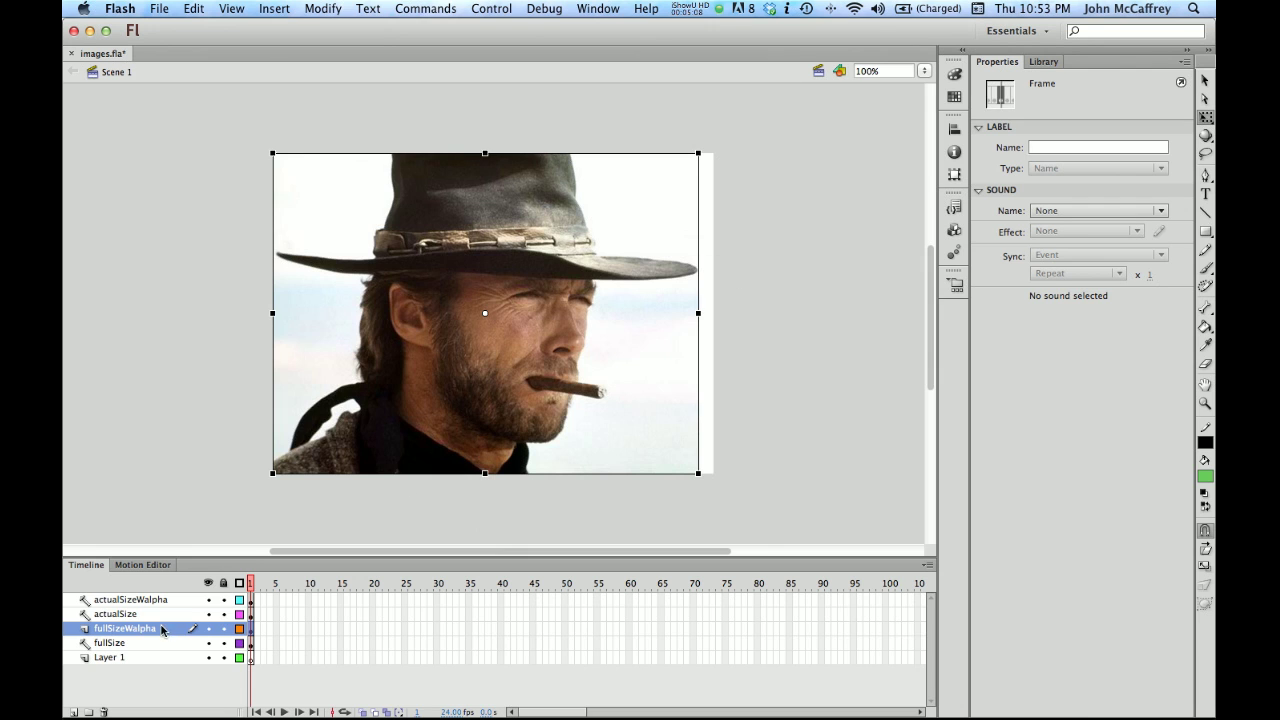
Test the movie to log a 68.2 KB SWF and close the preview
{"action": "left_click", "coordinate": [742, 405]}
{"action": "left_click", "coordinate": [752, 404]}
{"action": "key", "text": "super+Return"}
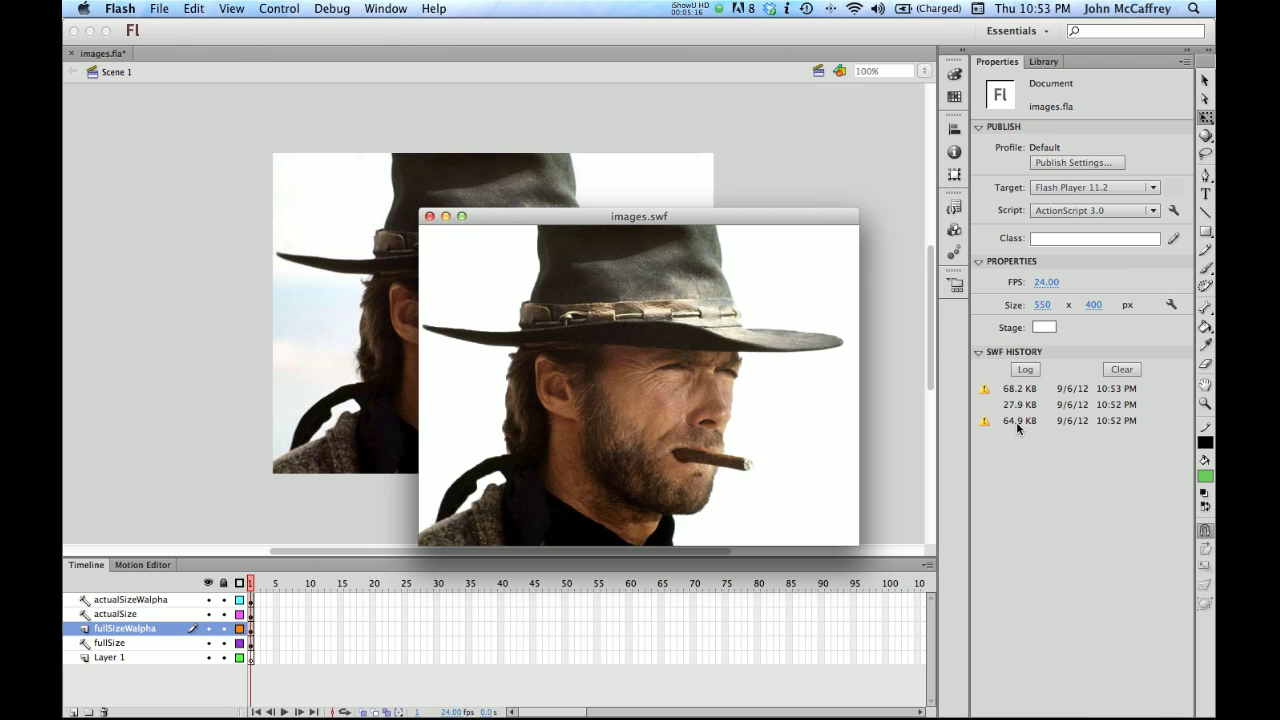
{"action": "left_click", "coordinate": [430, 216]}
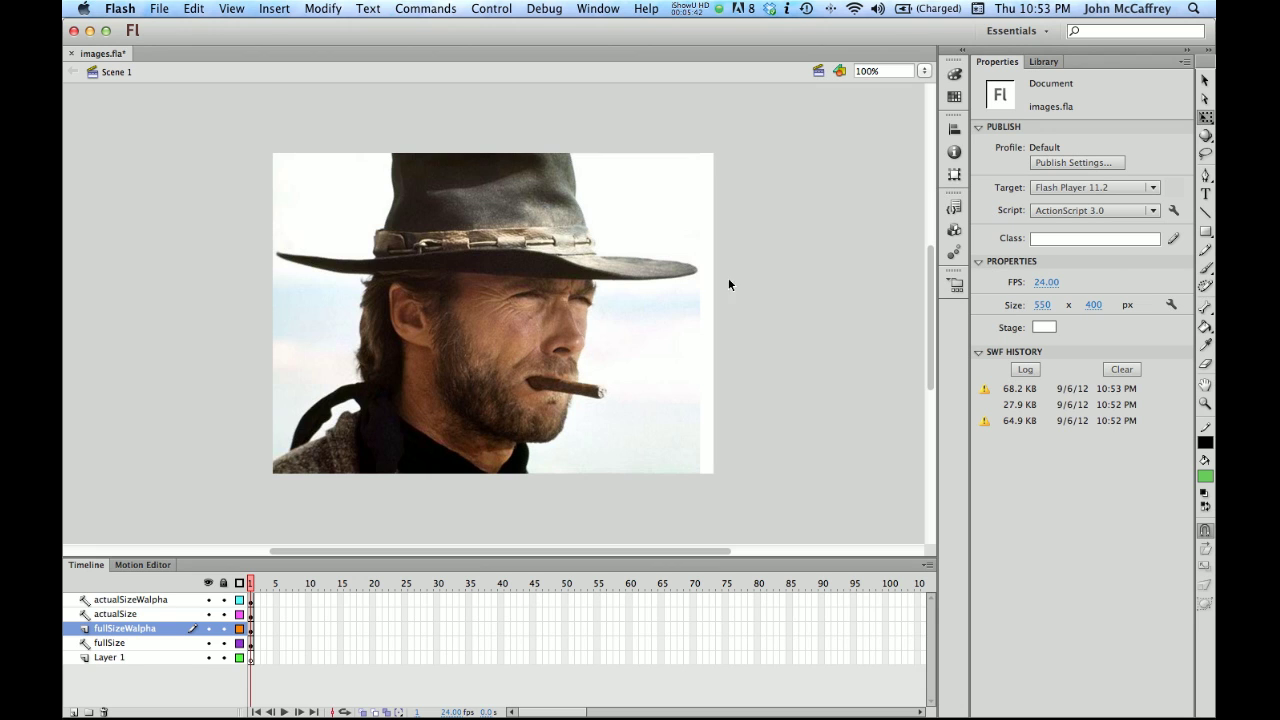
Make fullSizeWalpha a guide layer and actualSizeWalpha a normal layer
{"action": "left_click", "coordinate": [87, 632]}
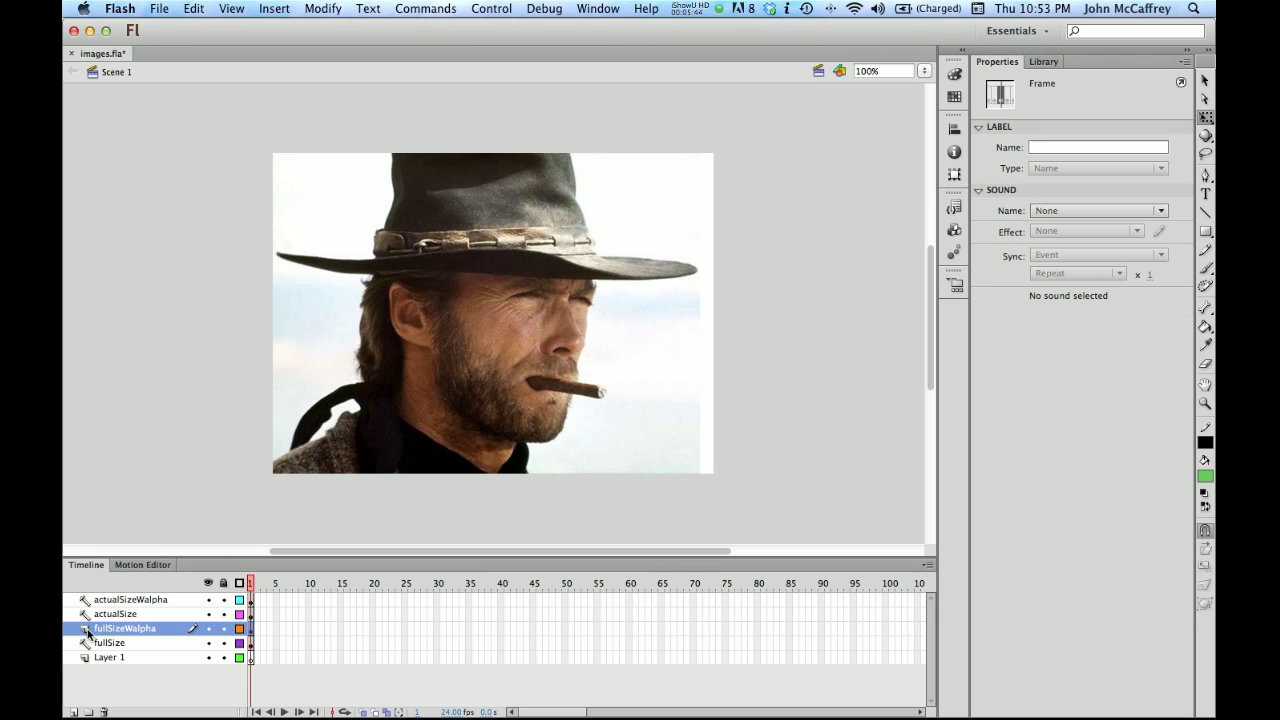
{"action": "double_click", "coordinate": [87, 632]}
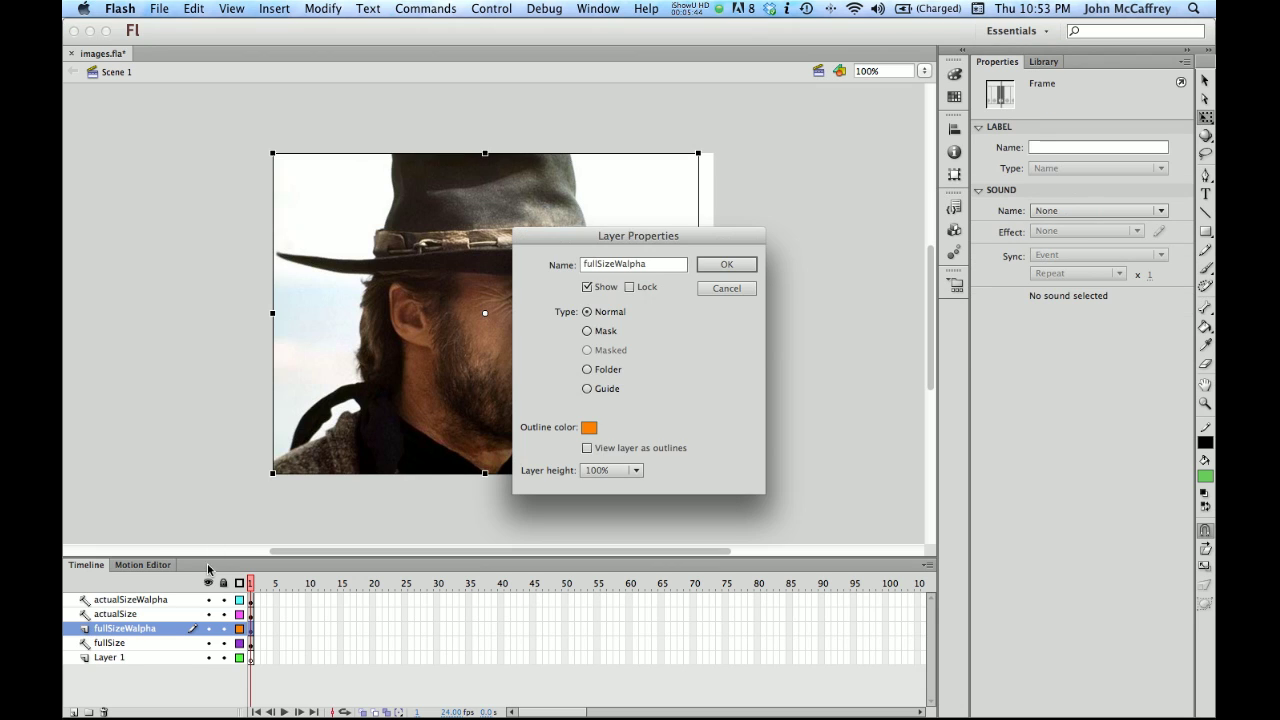
{"action": "left_click", "coordinate": [712, 264]}
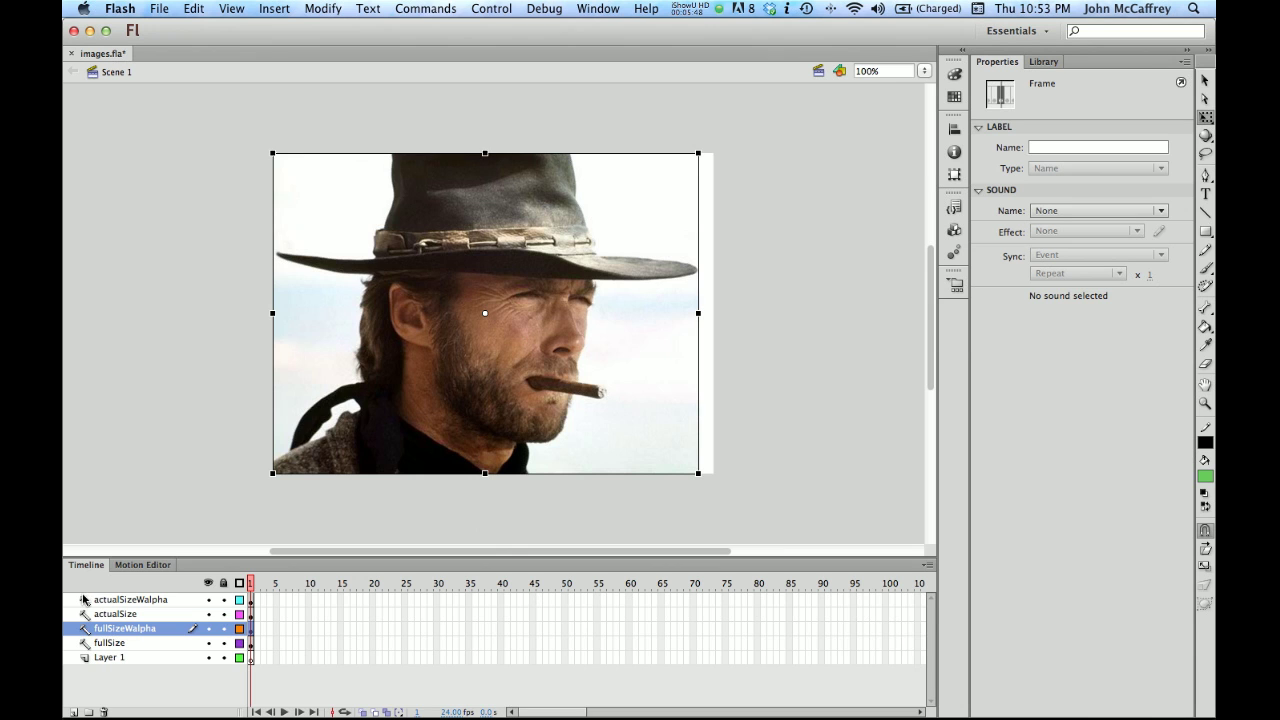
{"action": "double_click", "coordinate": [85, 600]}
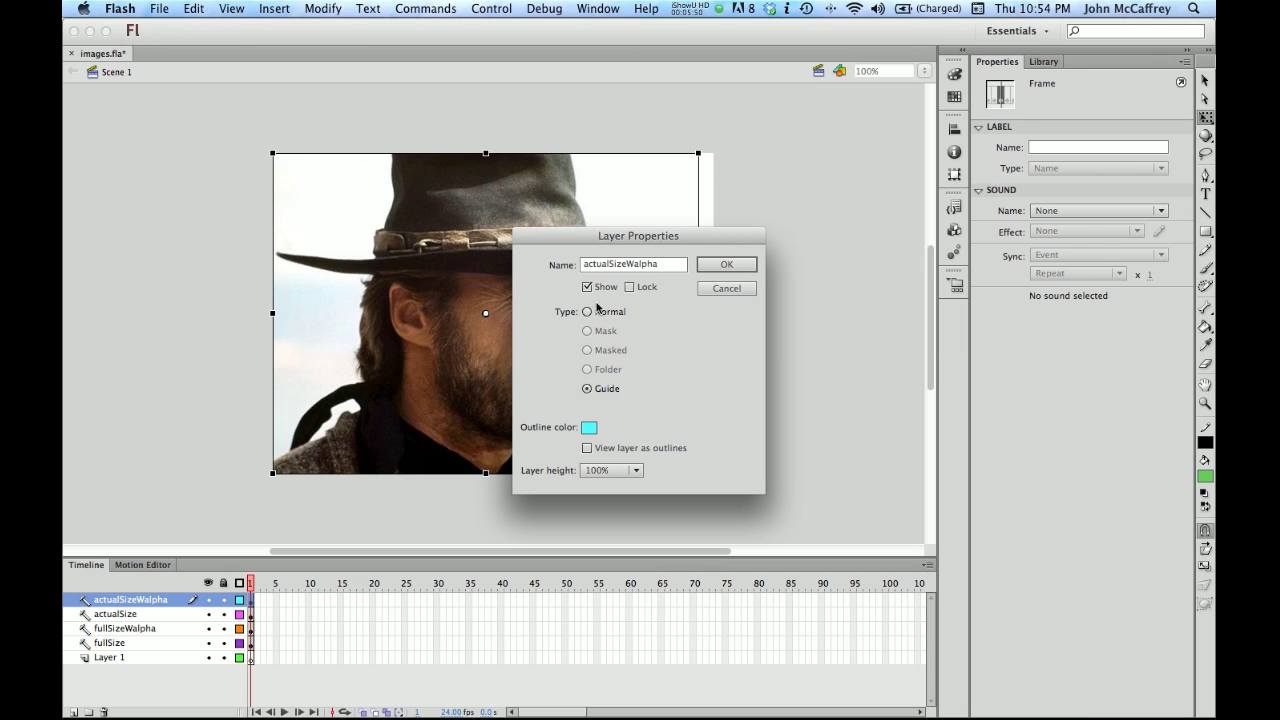
{"action": "left_click", "coordinate": [586, 312]}
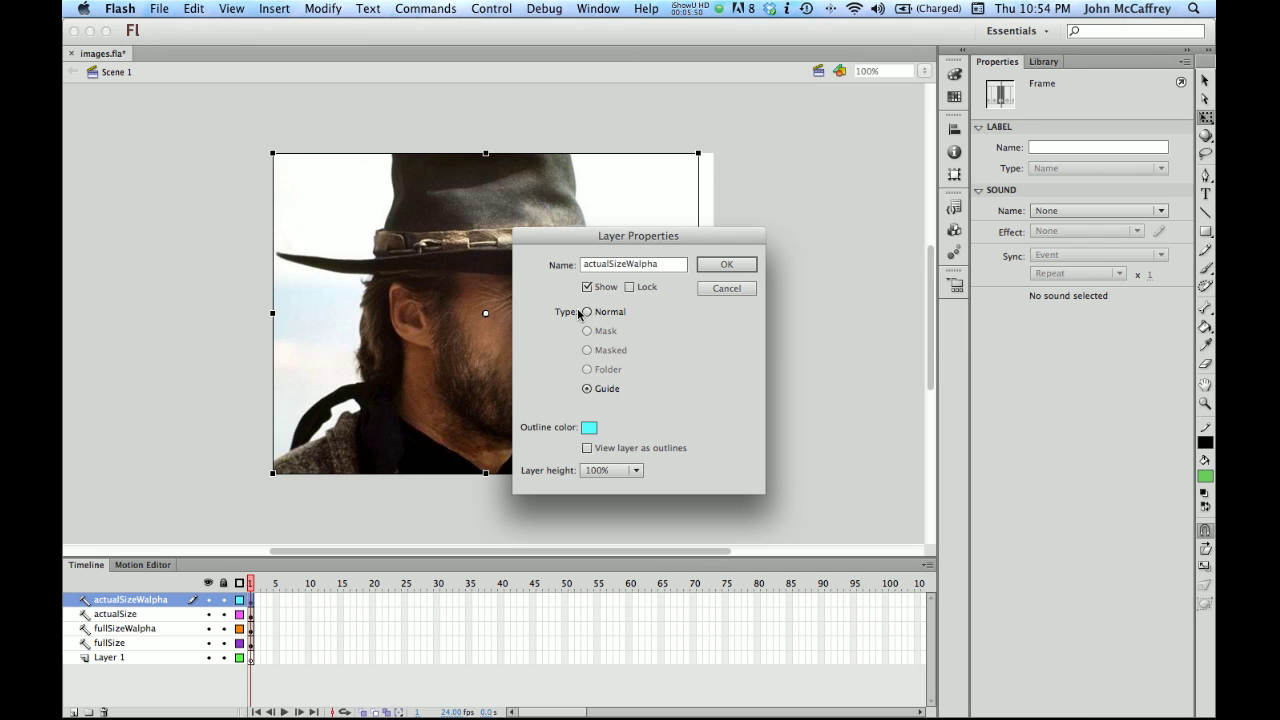
{"action": "left_click", "coordinate": [729, 264]}
Test the movie and view the new 29.7 KB entry in SWF history
{"action": "key", "text": "super+Return"}
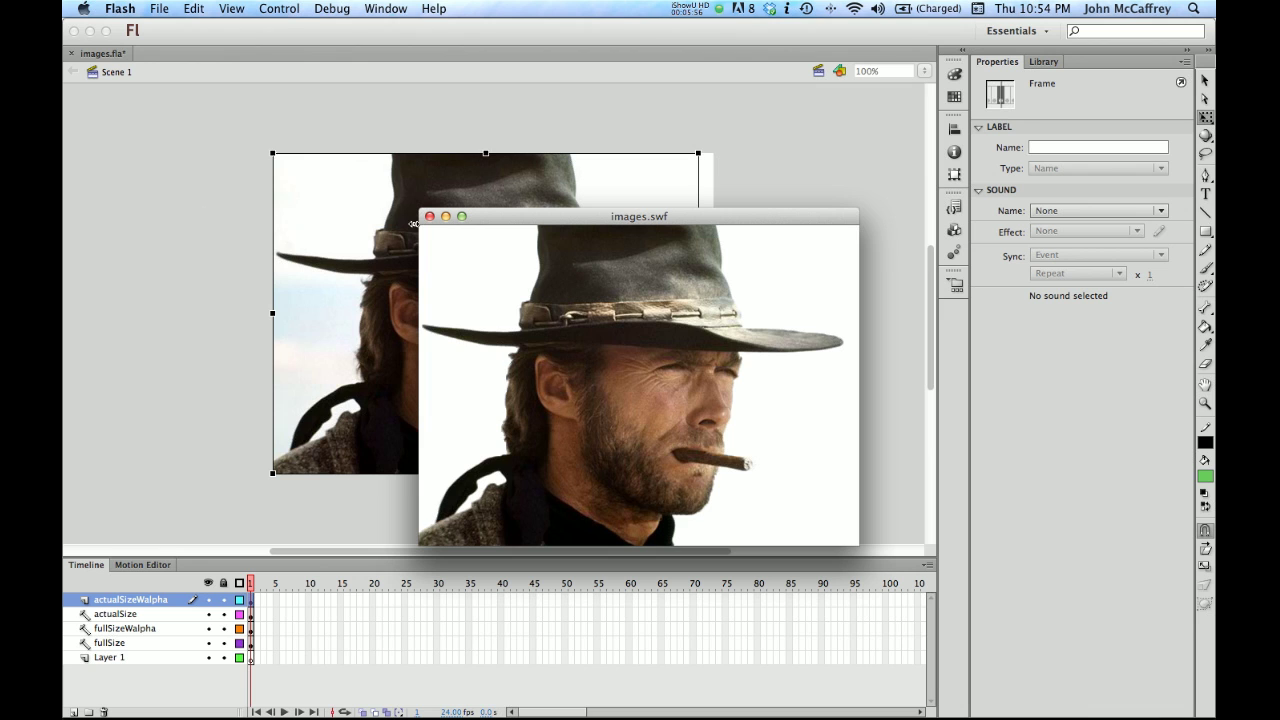
{"action": "left_click", "coordinate": [429, 216]}
{"action": "left_click", "coordinate": [791, 287]}
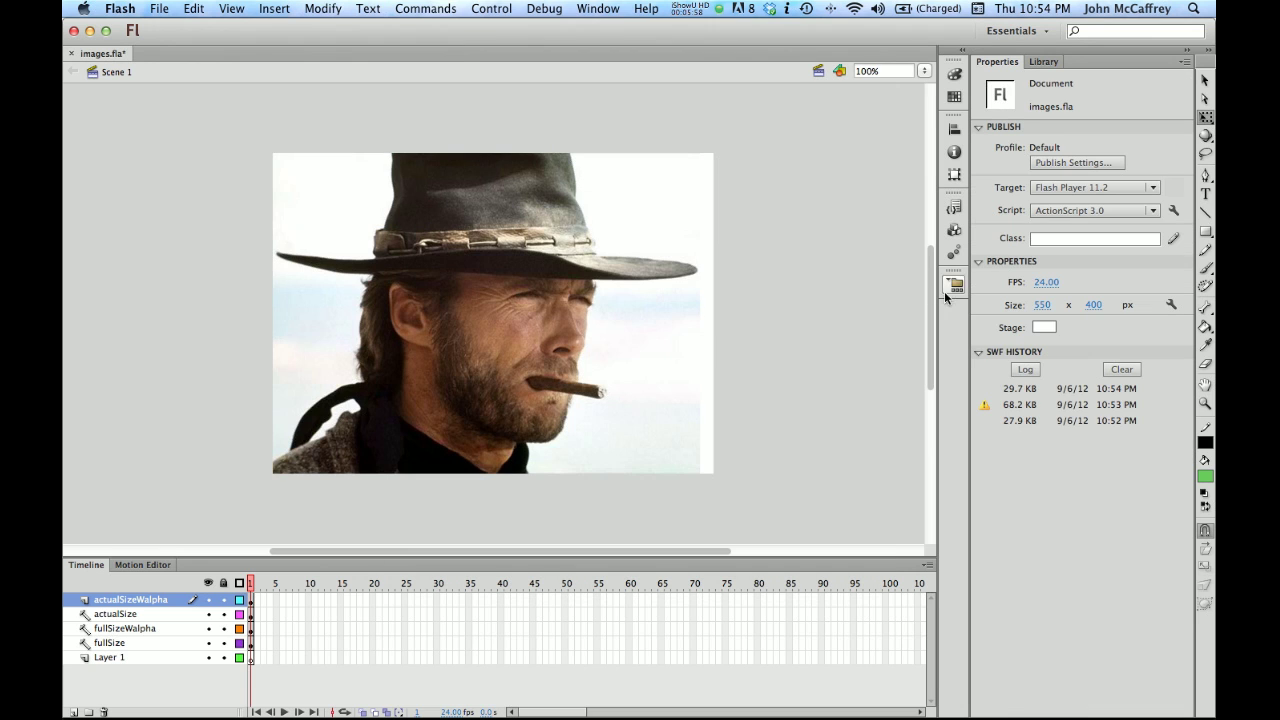